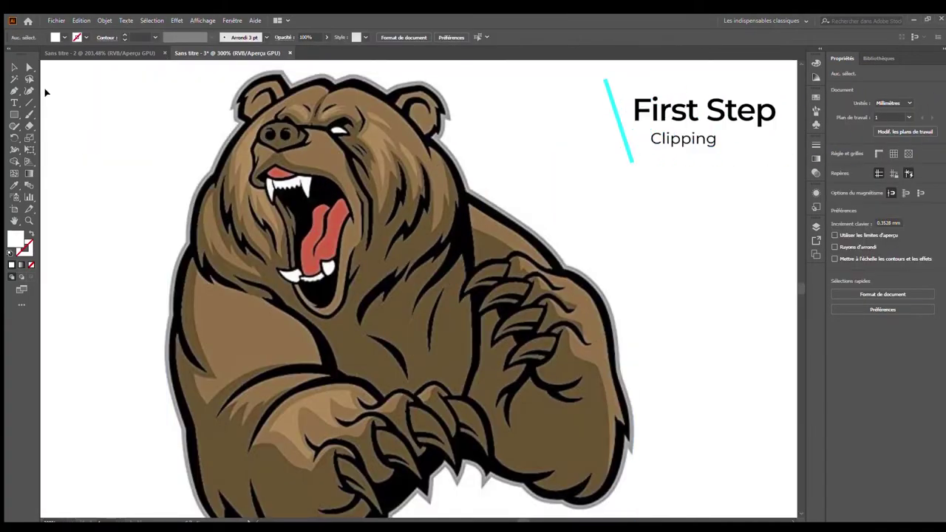
# Start a Pen tool path at the top of the placed bear's head
pyautogui.press('p')
pyautogui.click(329, 84)
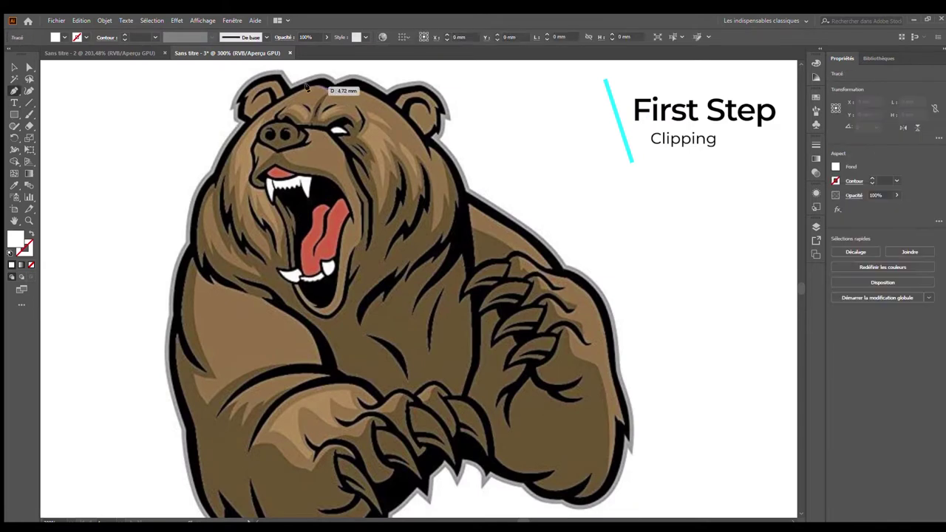
# Trace an unfilled cyan outline from the bear's left side, around the paw, up to the right ear
pyautogui.moveTo(211, 181); pyautogui.dragTo(188, 258)
pyautogui.press('/')
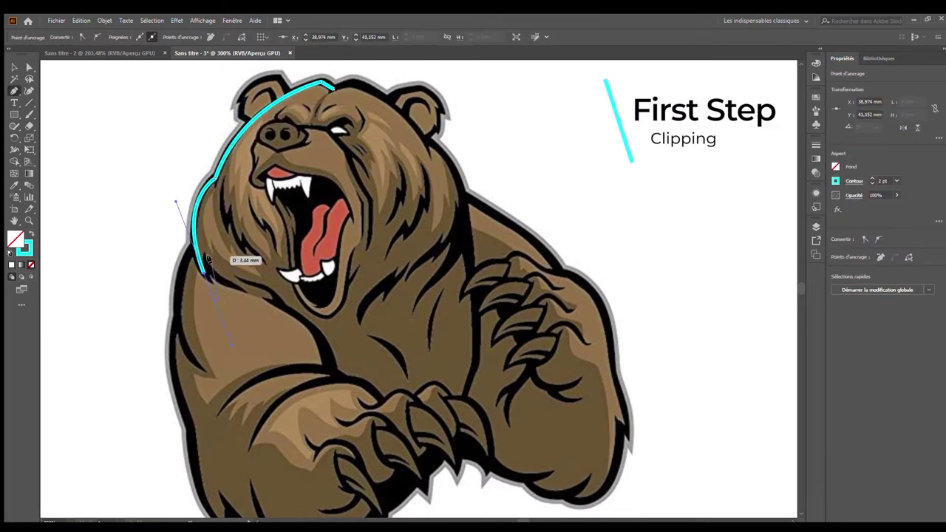
pyautogui.click(191, 425)
pyautogui.scroll(-2, 233, 454)
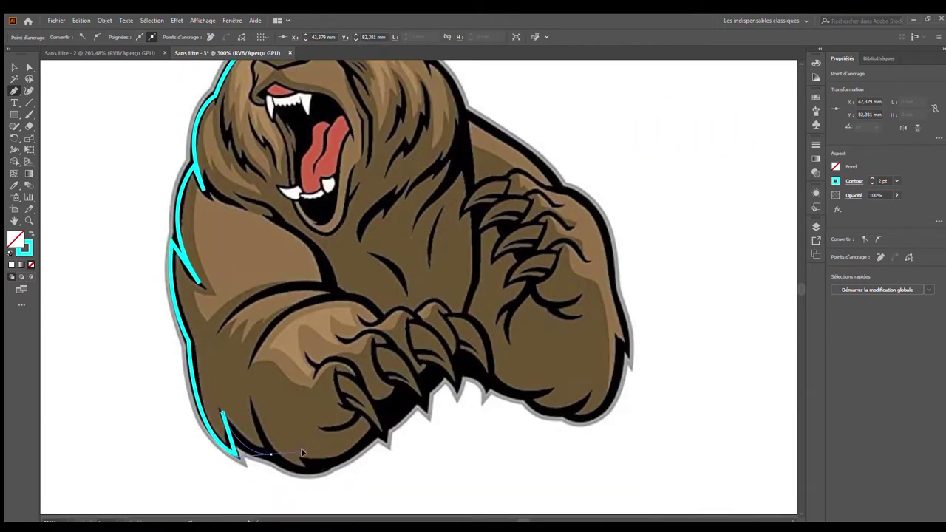
pyautogui.click(459, 361)
pyautogui.moveTo(541, 394); pyautogui.dragTo(523, 403)
pyautogui.moveTo(618, 342); pyautogui.dragTo(625, 235)
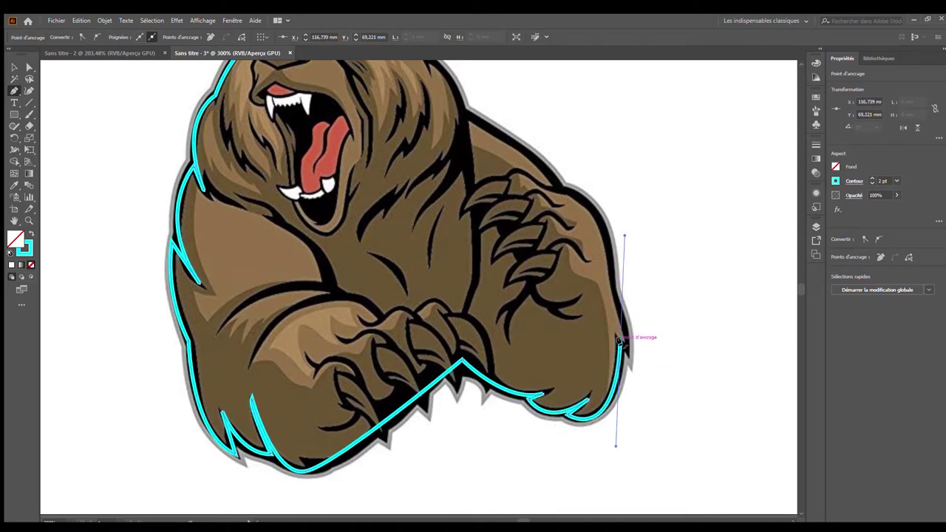
pyautogui.moveTo(565, 189); pyautogui.dragTo(518, 175)
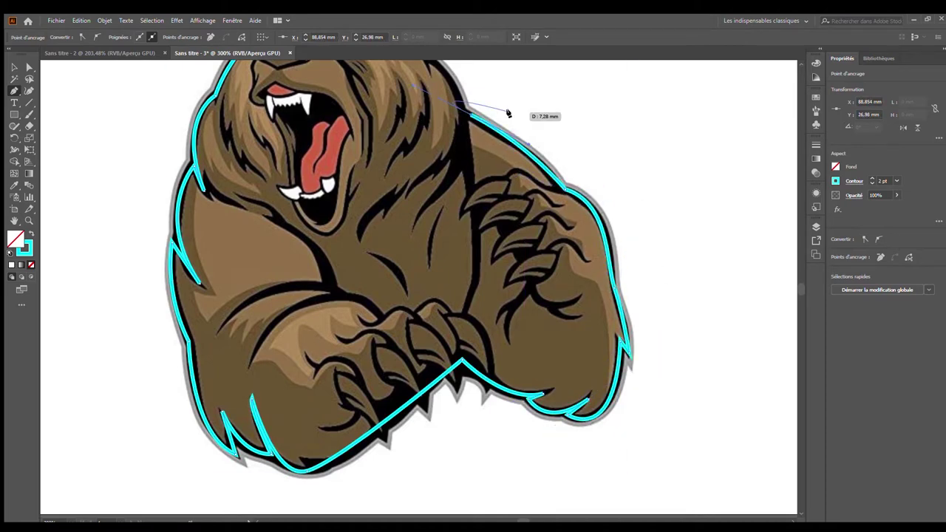
pyautogui.hotkey('ctrl', '+')
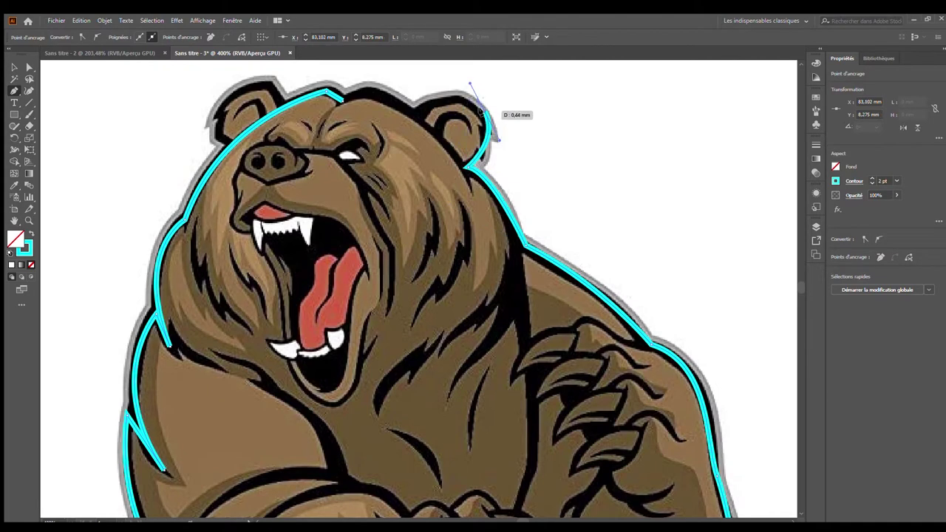
pyautogui.click(412, 108)
pyautogui.scroll(-1, 150, 104)
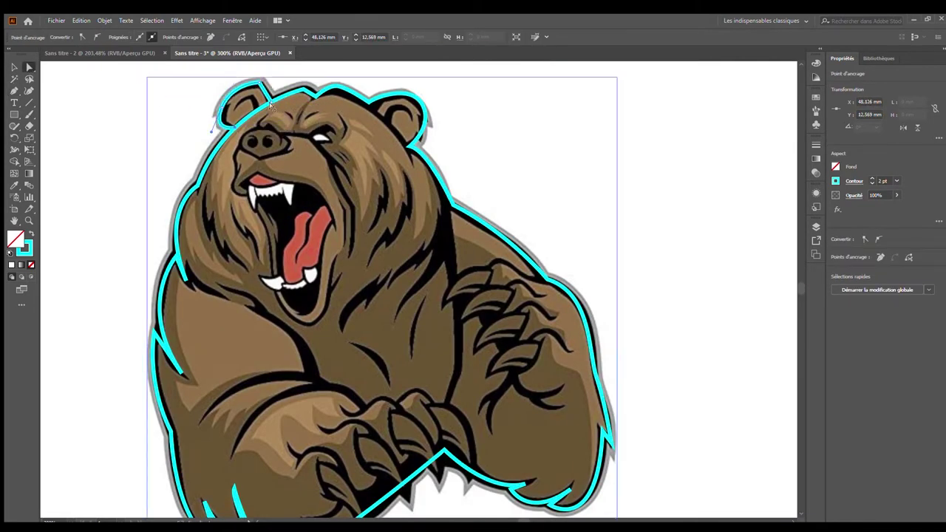
# Delete a stray anchor from the ear part of the outline path
pyautogui.click(30, 68)
pyautogui.click(252, 113)
pyautogui.click(898, 258)
pyautogui.press('p')
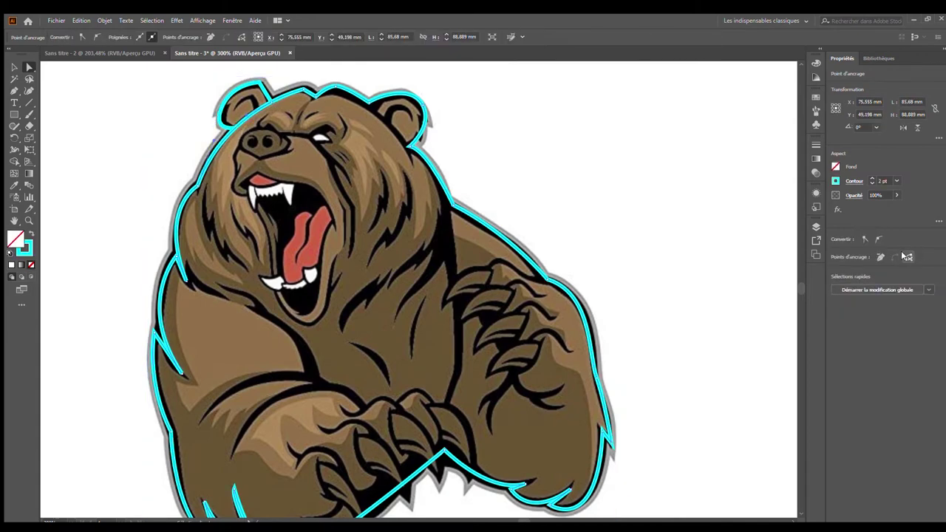
pyautogui.press('a')
pyautogui.hotkey('ctrl', 'shift', 'a')
pyautogui.hotkey('ctrl', '0')
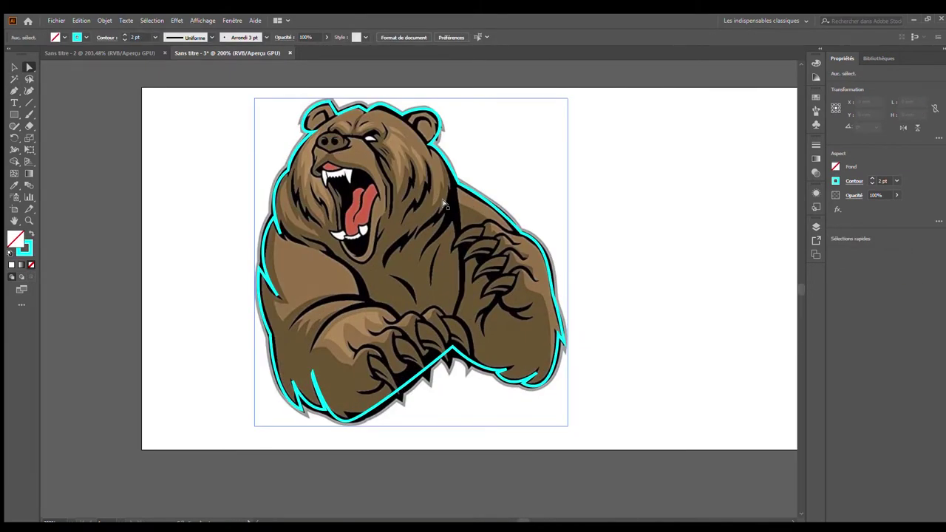
pyautogui.scroll(3, 444, 203)
pyautogui.scroll(-3, 285, 254)
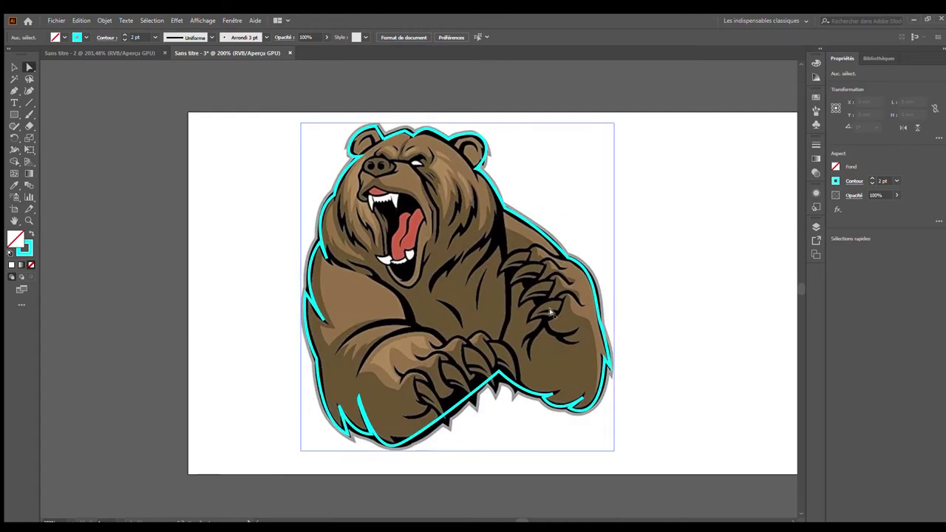
pyautogui.scroll(2, 436, 171)
# Trace a closed nose outline and a curved path from the cheek around the mouth to the chin
pyautogui.click(312, 183)
pyautogui.moveTo(292, 172)
pyautogui.mouseDown()
pyautogui.moveTo(320, 144)
pyautogui.moveTo(355, 170)
pyautogui.mouseUp()
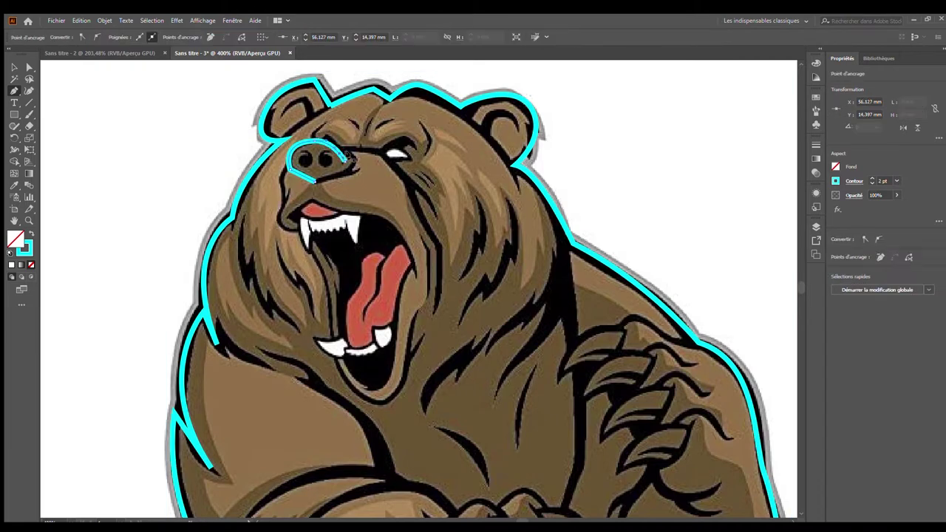
pyautogui.click(310, 181)
pyautogui.click(283, 172)
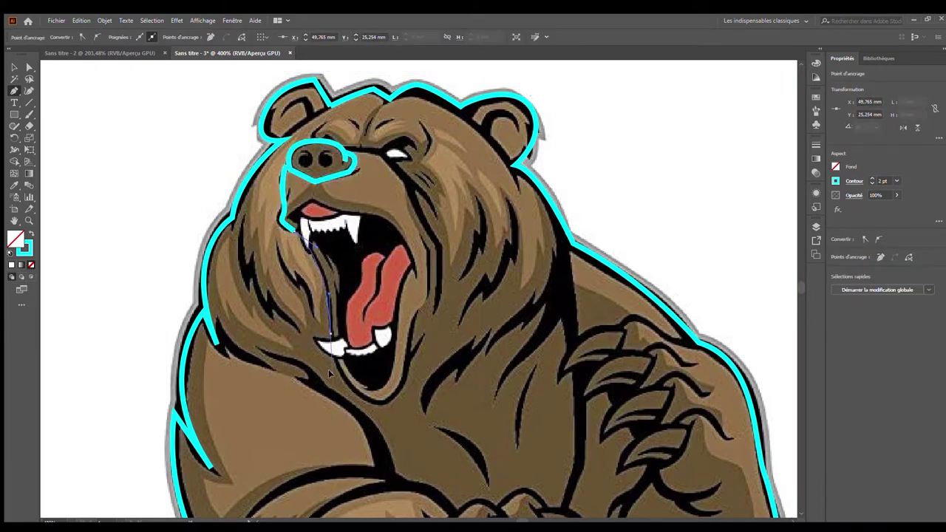
pyautogui.moveTo(382, 403); pyautogui.dragTo(411, 328)
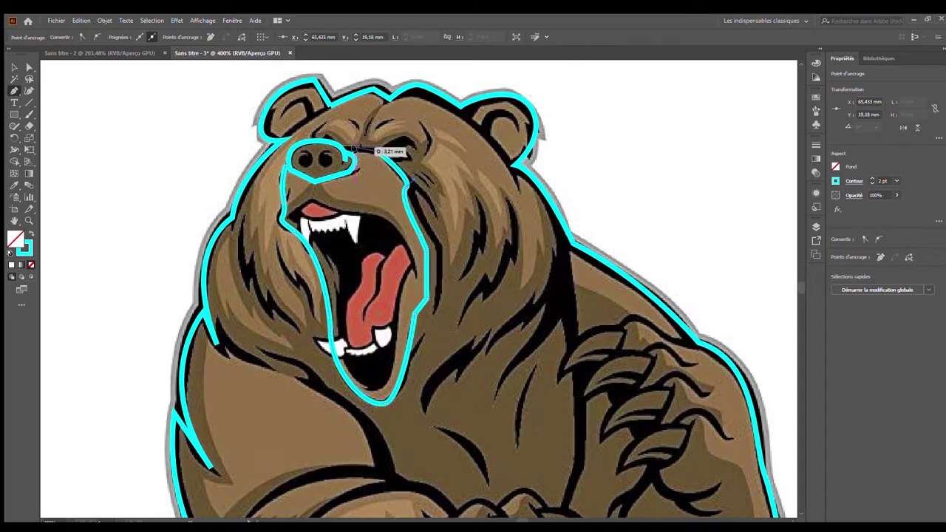
# Begin a cyan contour stroke along the bear's upper arm
pyautogui.hotkey('ctrl', '-')
pyautogui.hotkey('ctrl', '-')
pyautogui.click(371, 174)
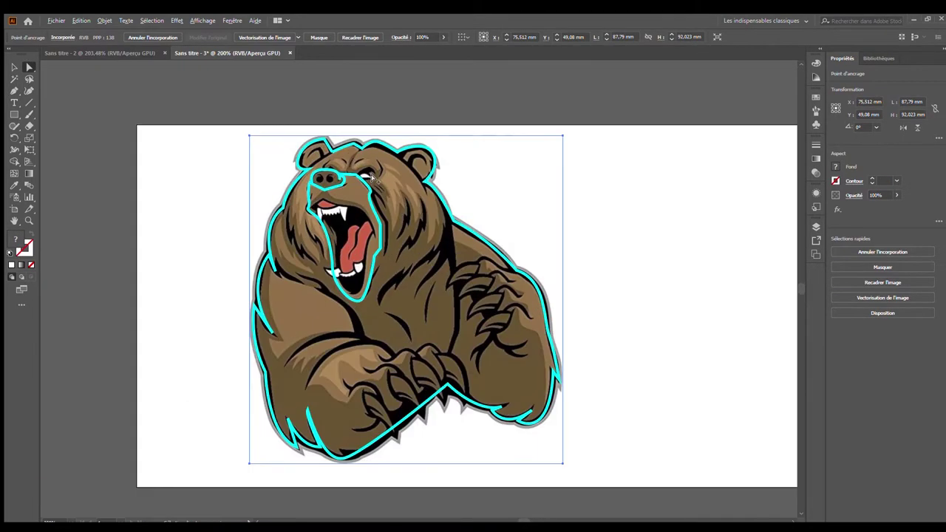
pyautogui.hotkey('ctrl', '+')
pyautogui.moveTo(348, 289); pyautogui.dragTo(348, 332)
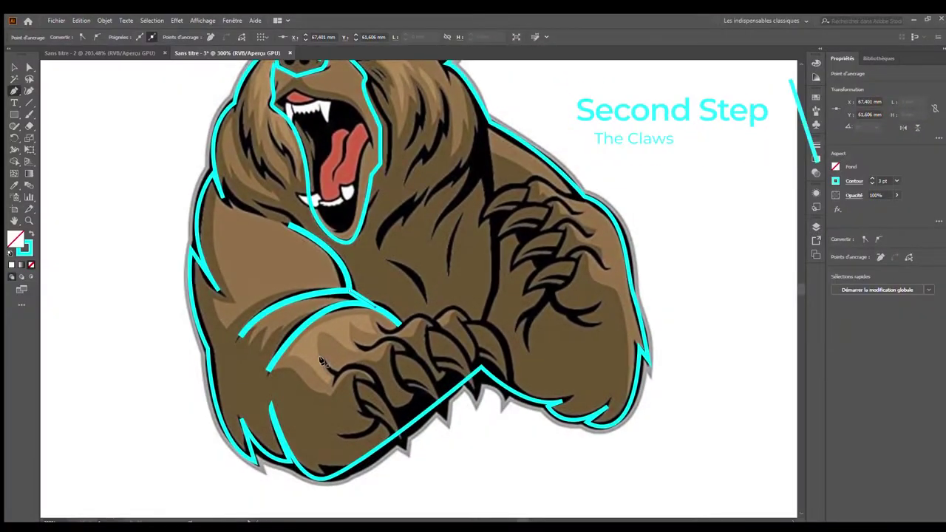
# Trace a cyan stroke from the forearm around the first claw down to its tip
pyautogui.click(323, 361)
pyautogui.moveTo(357, 369); pyautogui.dragTo(377, 384)
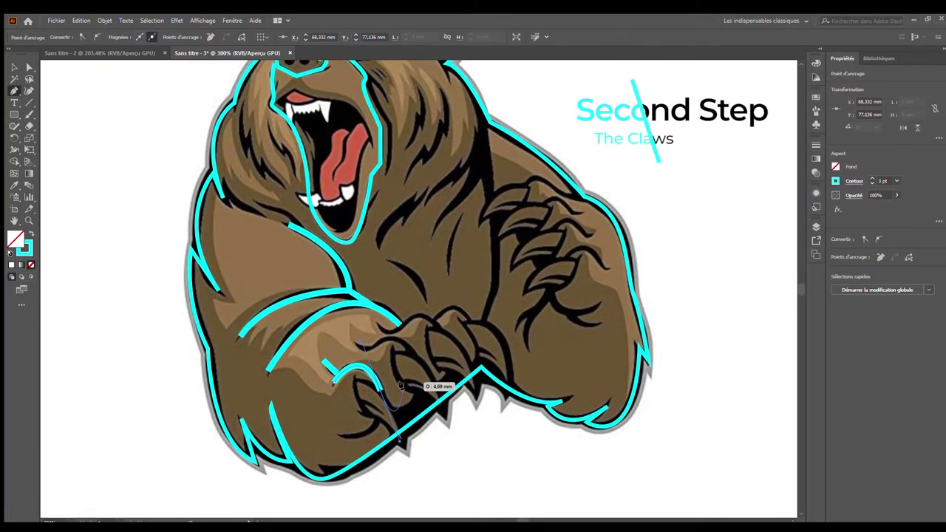
pyautogui.moveTo(404, 441); pyautogui.dragTo(406, 485)
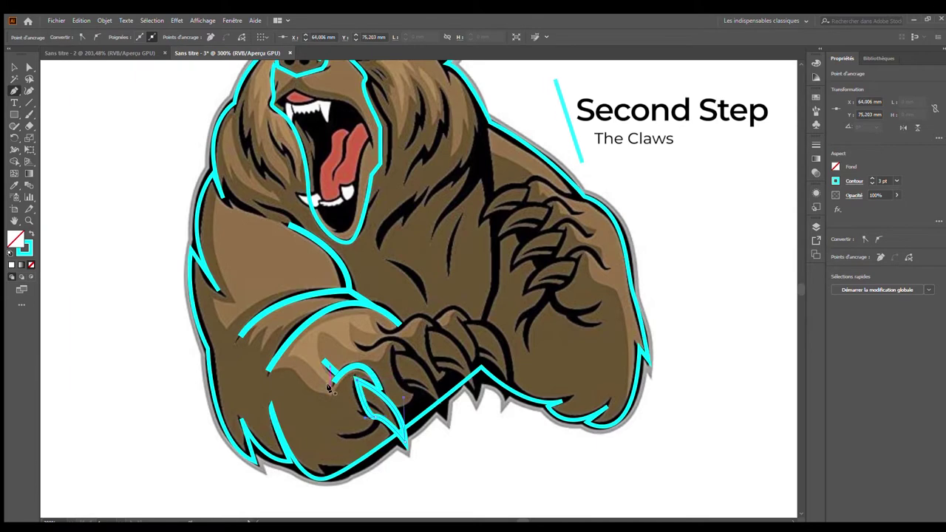
pyautogui.hotkey('ctrl', '+')
# Outline the next claws with looped cyan paths, plus a curve over the middle claws
pyautogui.click(323, 272)
pyautogui.moveTo(389, 276); pyautogui.dragTo(397, 289)
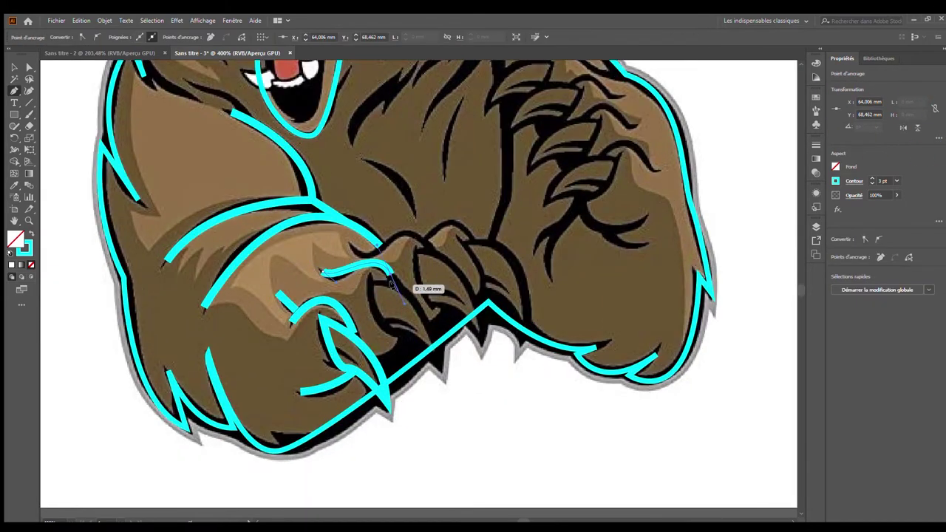
pyautogui.moveTo(445, 378); pyautogui.dragTo(452, 449)
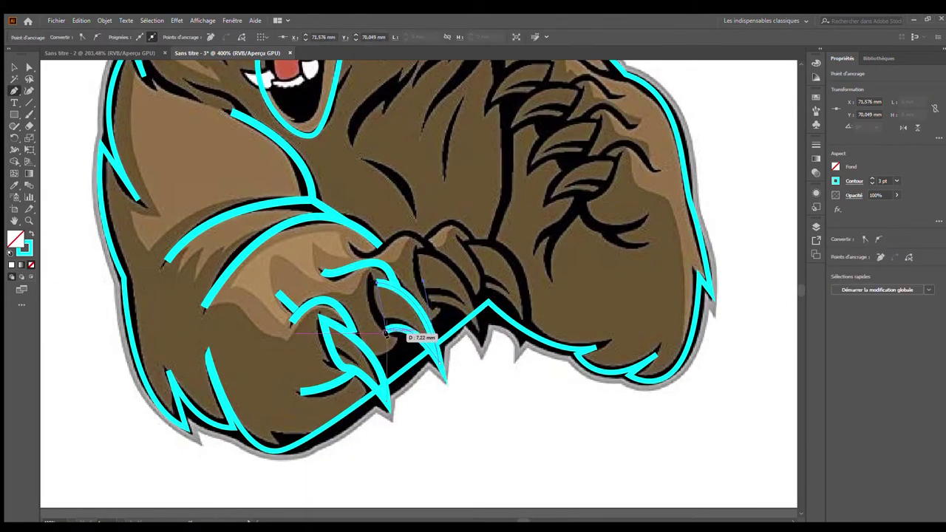
pyautogui.moveTo(386, 334); pyautogui.dragTo(413, 353)
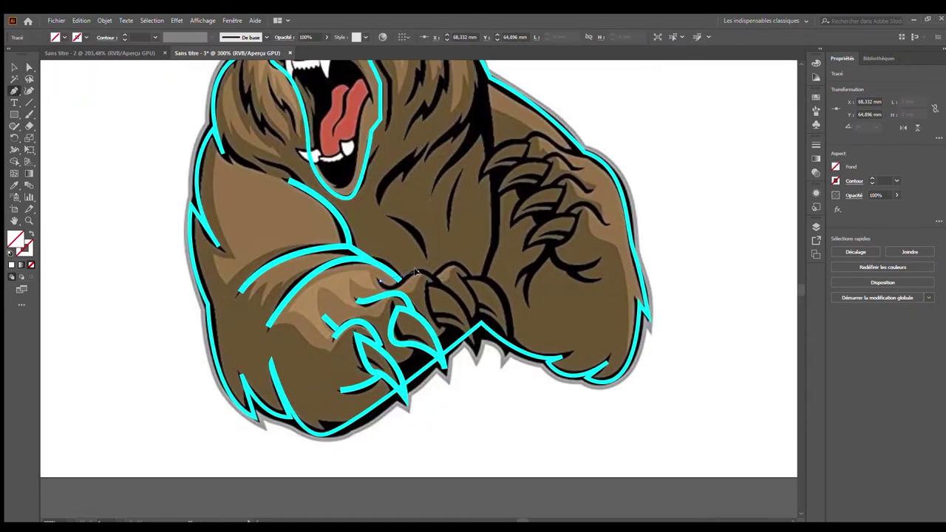
pyautogui.moveTo(415, 273); pyautogui.dragTo(452, 242)
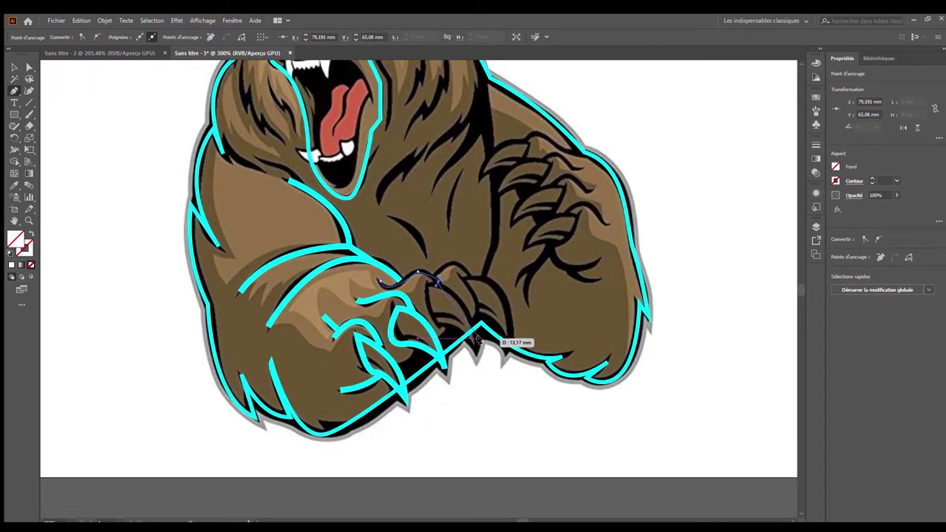
pyautogui.moveTo(437, 280); pyautogui.dragTo(435, 272)
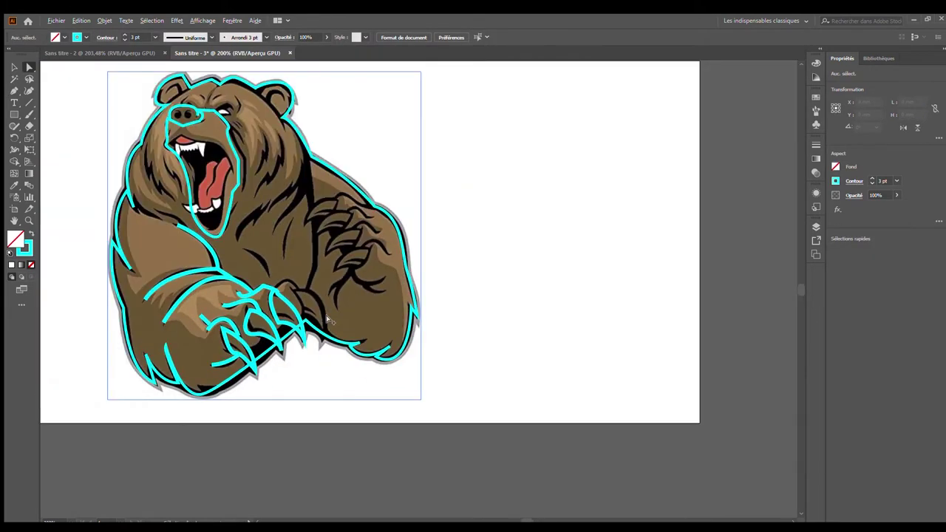
pyautogui.scroll(2, 329, 320)
pyautogui.press('p')
pyautogui.moveTo(364, 378); pyautogui.dragTo(300, 339)
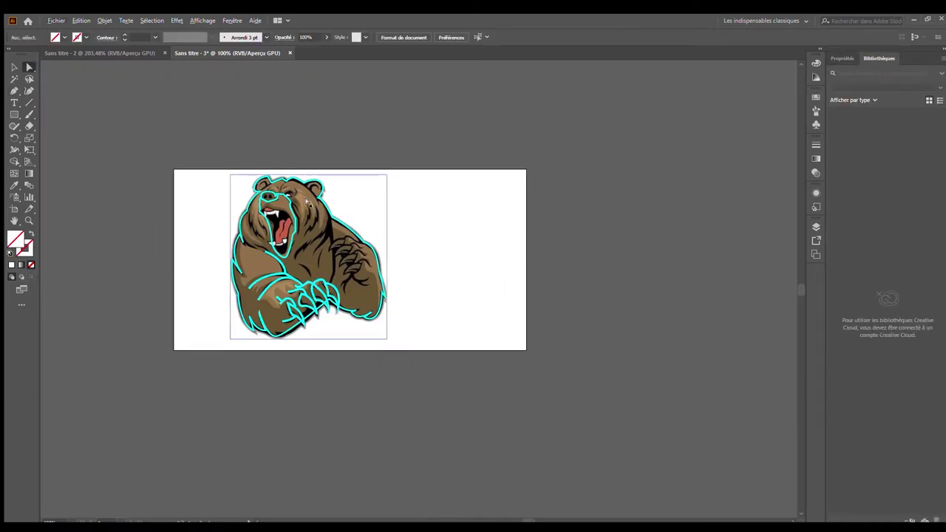
# Trace a closed outline around the bear's eye and a short stroke beside it
pyautogui.scroll(4, 328, 235)
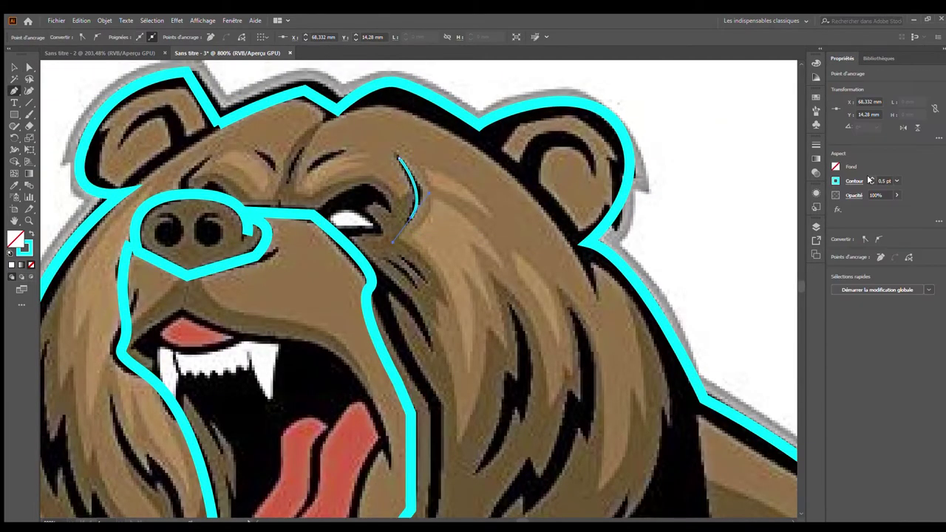
pyautogui.click(363, 189)
pyautogui.click(388, 204)
pyautogui.click(391, 235)
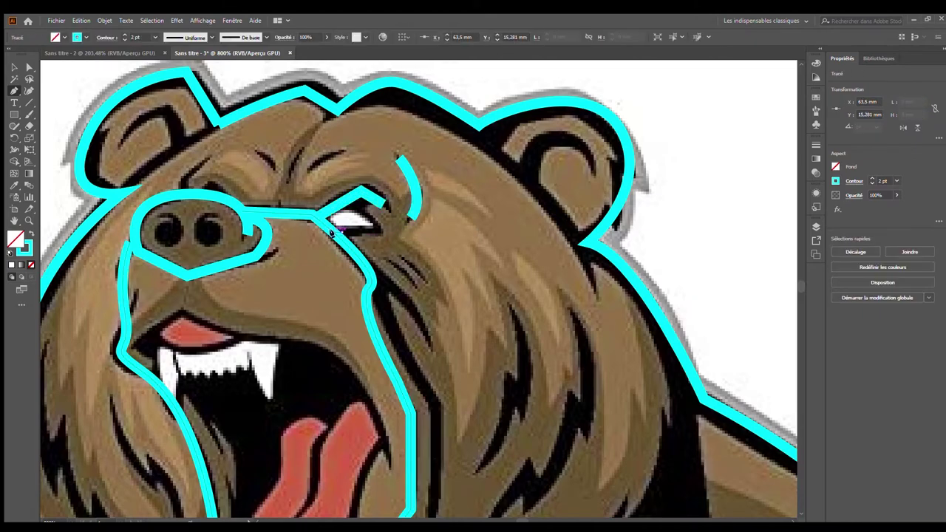
pyautogui.click(334, 231)
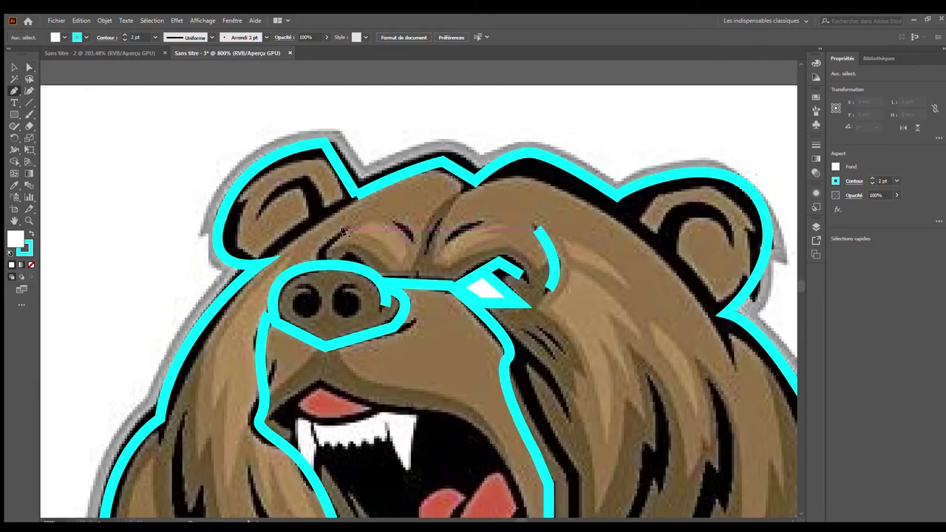
pyautogui.click(344, 229)
pyautogui.click(318, 260)
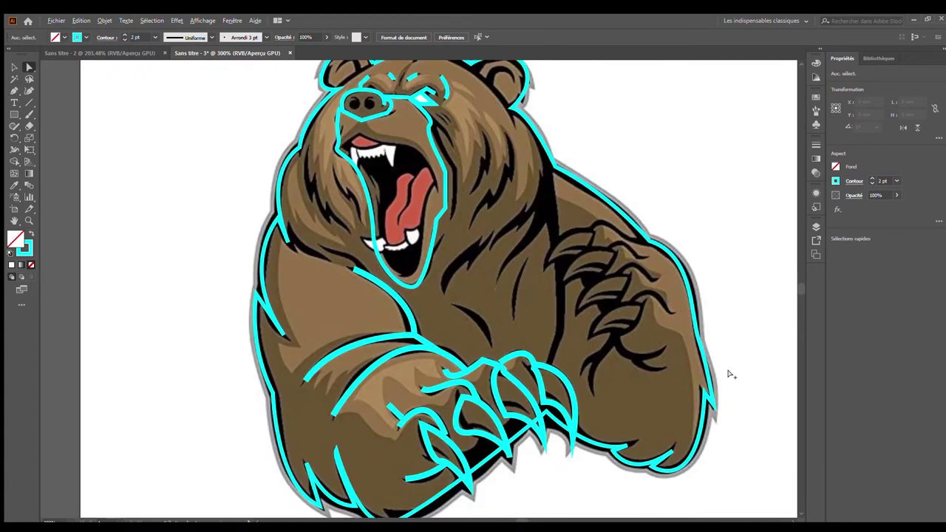
# Check the tracing in Outline view, then trace a stroke down the chest and up the shoulder
pyautogui.click(728, 374)
pyautogui.hotkey('ctrl', 'y')
pyautogui.hotkey('ctrl', 'y')
pyautogui.hotkey('ctrl', '+')
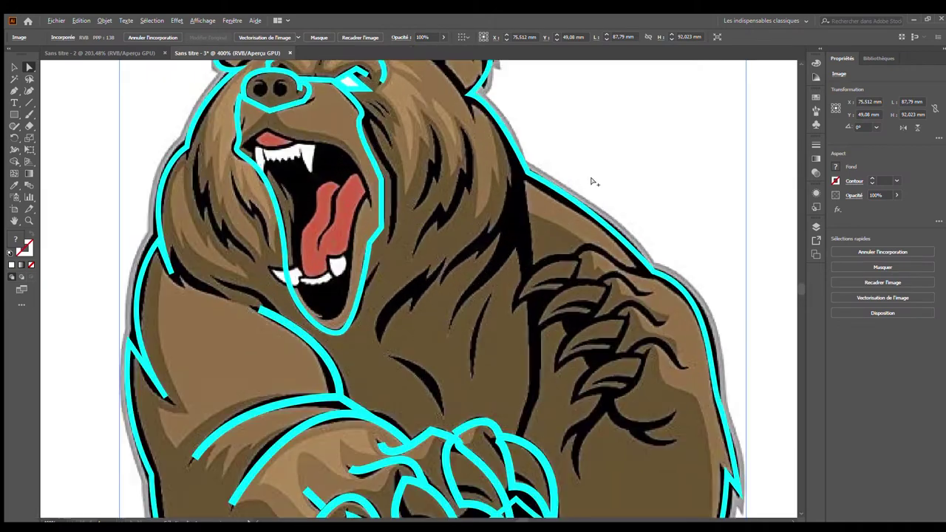
pyautogui.click(515, 149)
pyautogui.click(526, 436)
pyautogui.click(451, 321)
pyautogui.moveTo(518, 155); pyautogui.dragTo(529, 96)
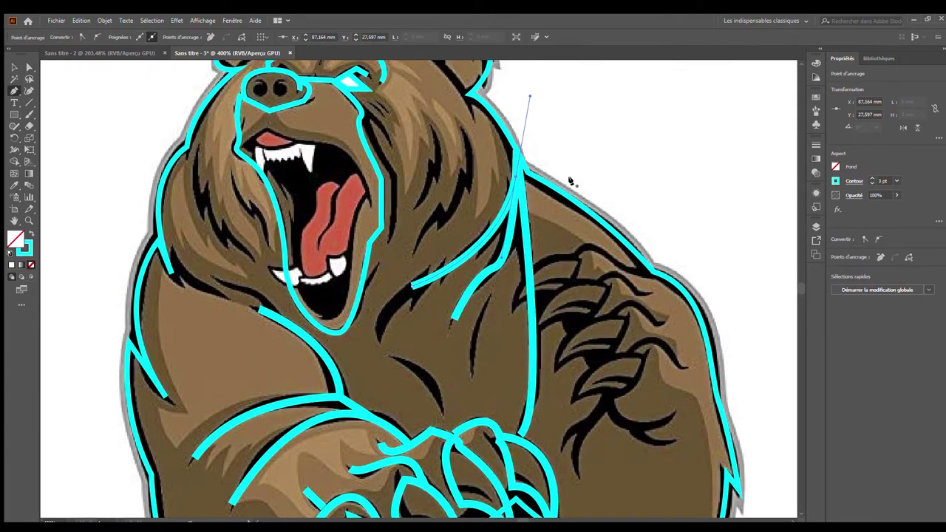
pyautogui.hotkey('ctrl', '-')
pyautogui.hotkey('ctrl', '-')
pyautogui.hotkey('ctrl', '+')
pyautogui.hotkey('ctrl', '+')
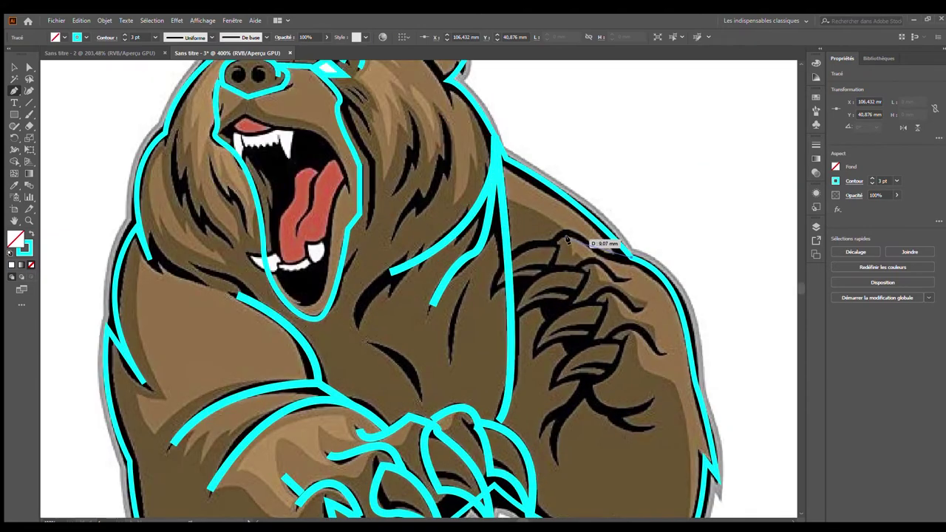
# Trace curved cyan strokes over the claws of the raised right paw
pyautogui.moveTo(556, 238); pyautogui.dragTo(574, 249)
pyautogui.click(547, 277)
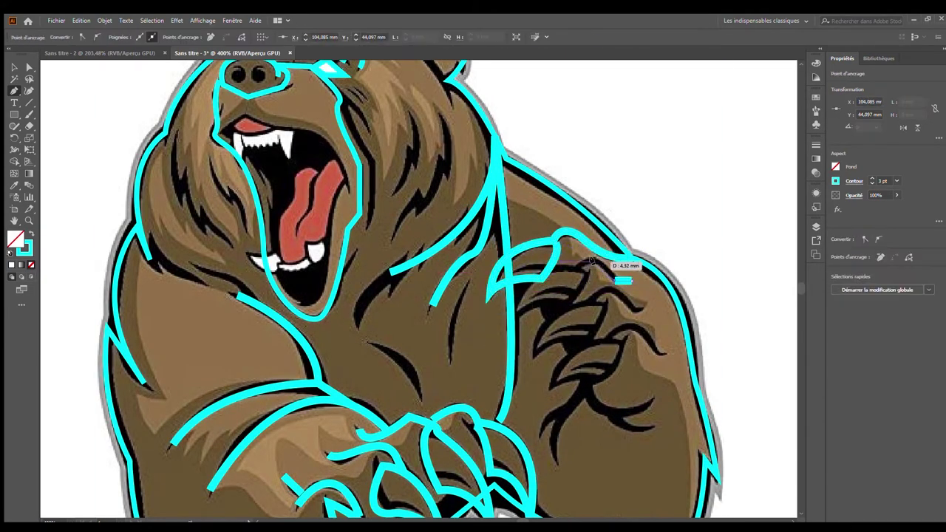
pyautogui.moveTo(551, 281); pyautogui.dragTo(585, 275)
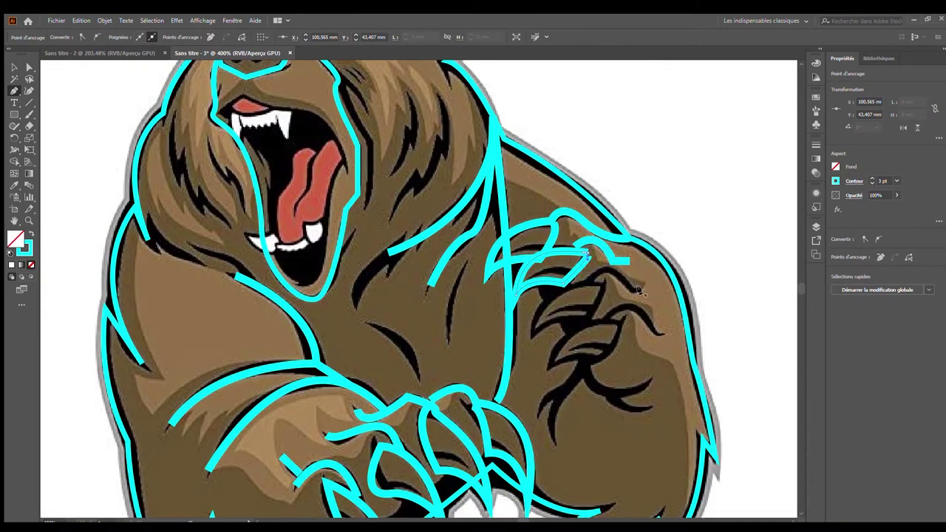
pyautogui.moveTo(589, 275); pyautogui.dragTo(595, 278)
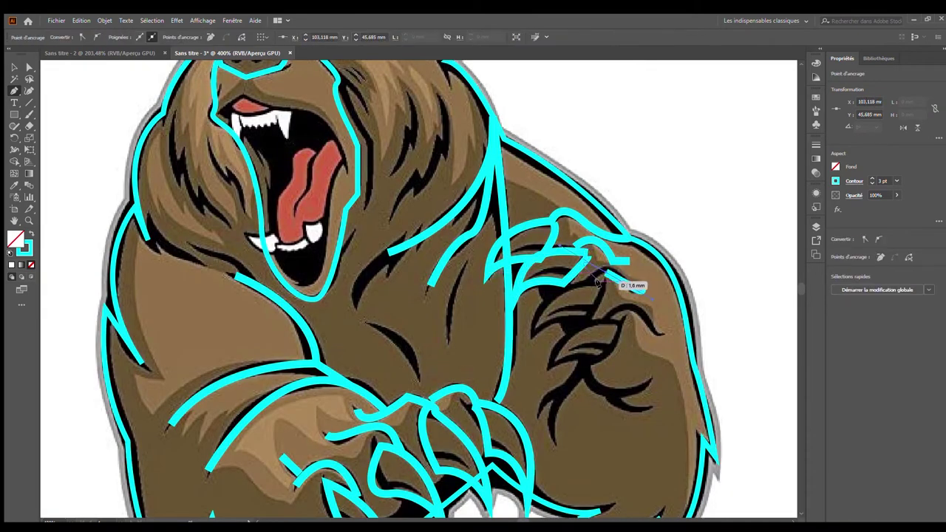
pyautogui.moveTo(533, 333); pyautogui.dragTo(526, 388)
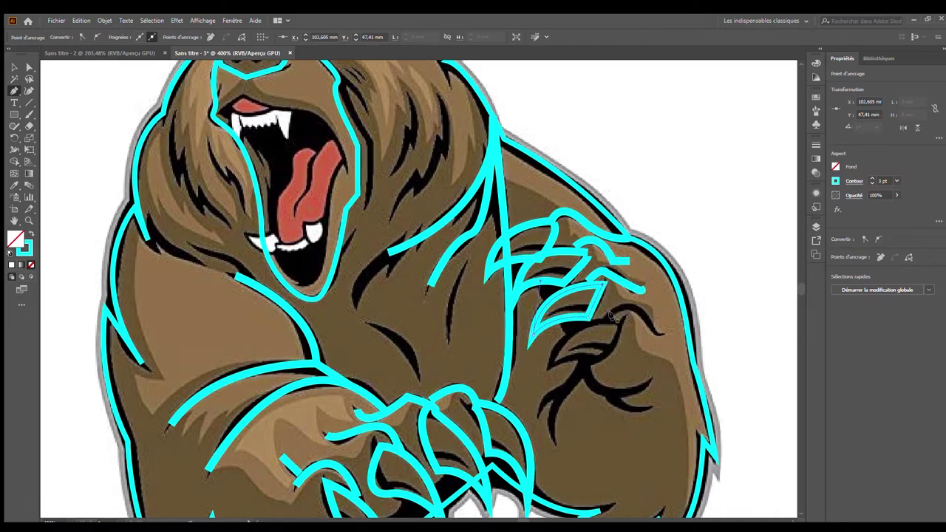
pyautogui.hotkey('ctrl', '+')
pyautogui.hotkey('ctrl', '-')
pyautogui.moveTo(565, 348); pyautogui.dragTo(658, 366)
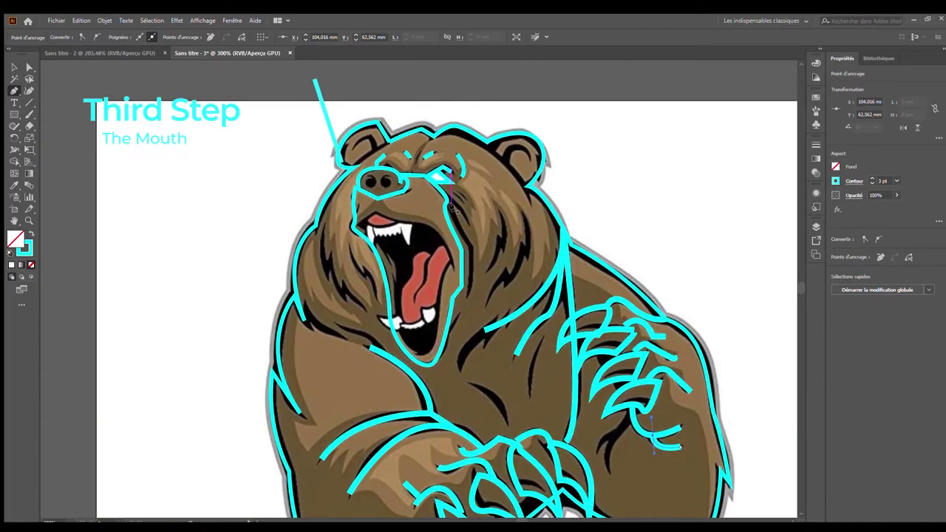
# Trace a path around the lower edge of the open mouth and add an extra anchor to it
pyautogui.scroll(2, 452, 207)
pyautogui.click(490, 292)
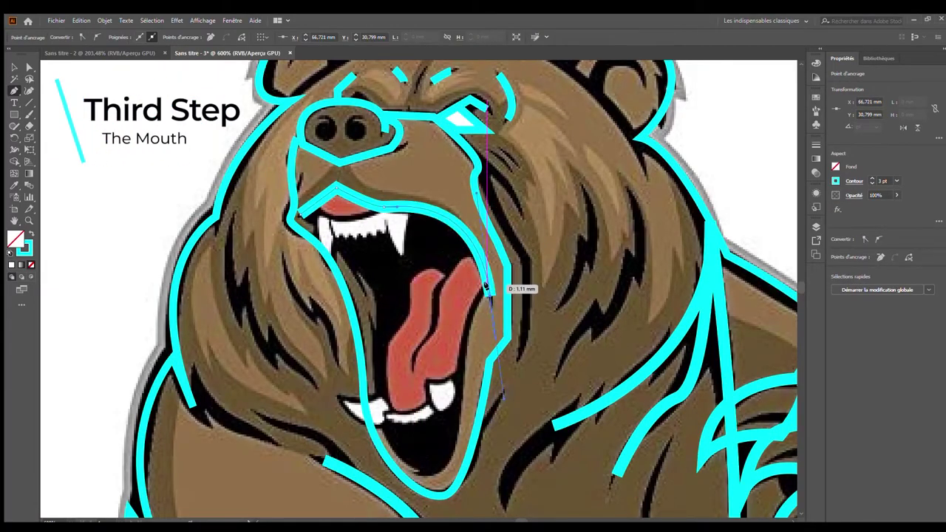
pyautogui.moveTo(369, 311); pyautogui.dragTo(369, 151)
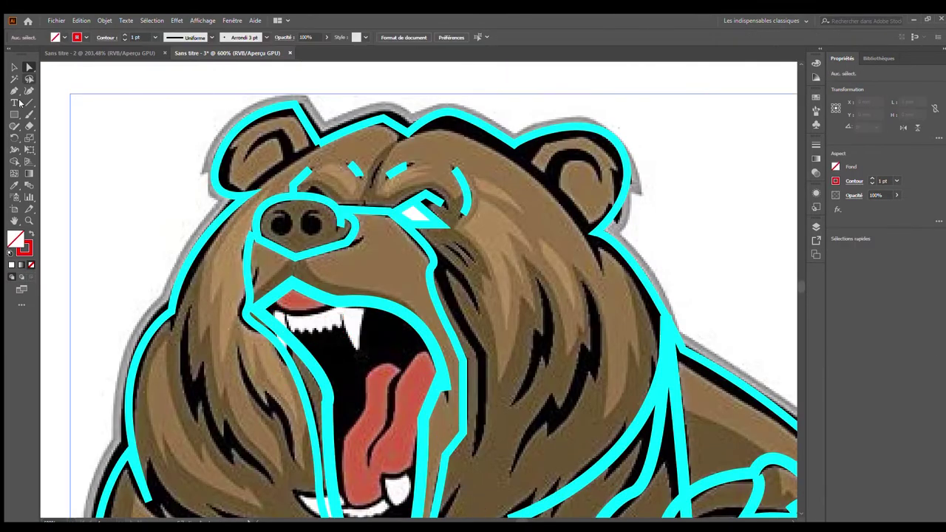
pyautogui.click(300, 326)
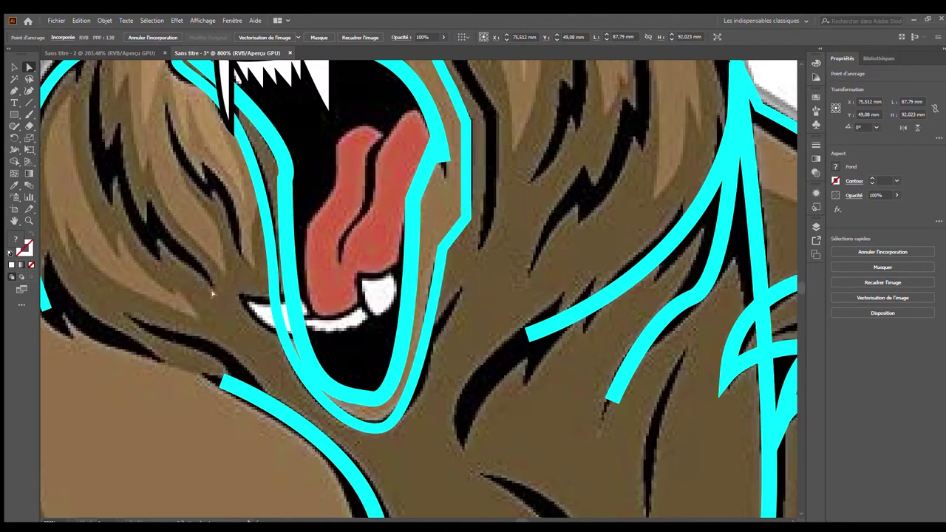
# Draw the white lower fang shape beside the jaw with the Pen tool
pyautogui.press('p')
pyautogui.click(240, 297)
pyautogui.click(302, 331)
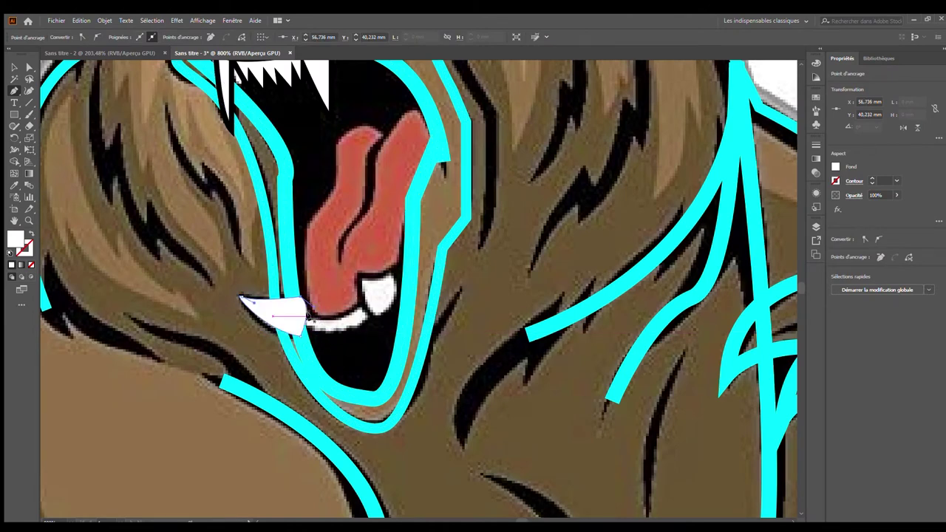
pyautogui.click(370, 310)
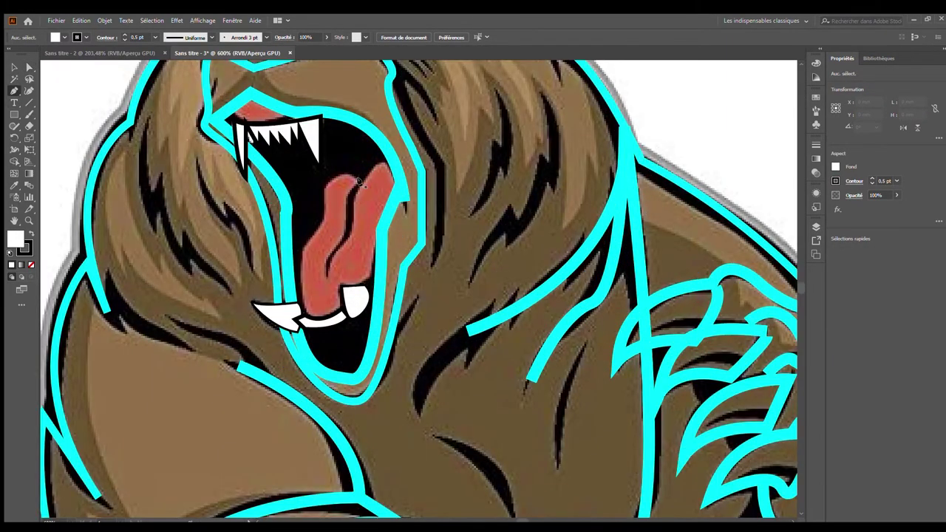
# Draw a closed white shape above the tongue and select the mouth path
pyautogui.click(359, 182)
pyautogui.moveTo(327, 186); pyautogui.dragTo(310, 209)
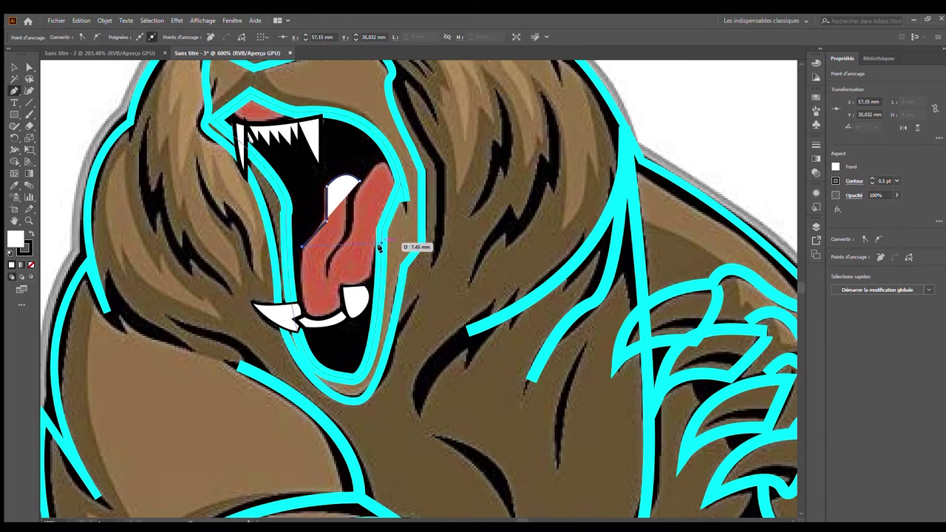
pyautogui.moveTo(359, 182); pyautogui.dragTo(363, 183)
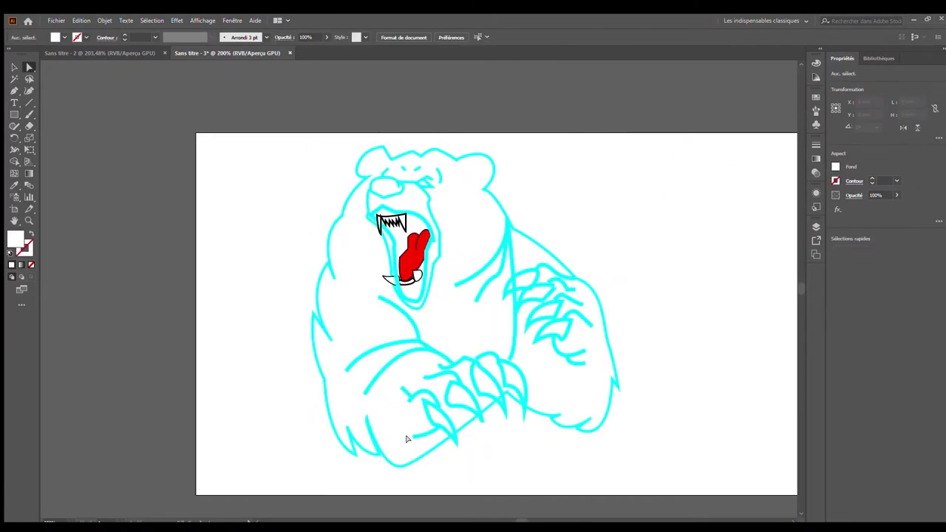
pyautogui.click(419, 217)
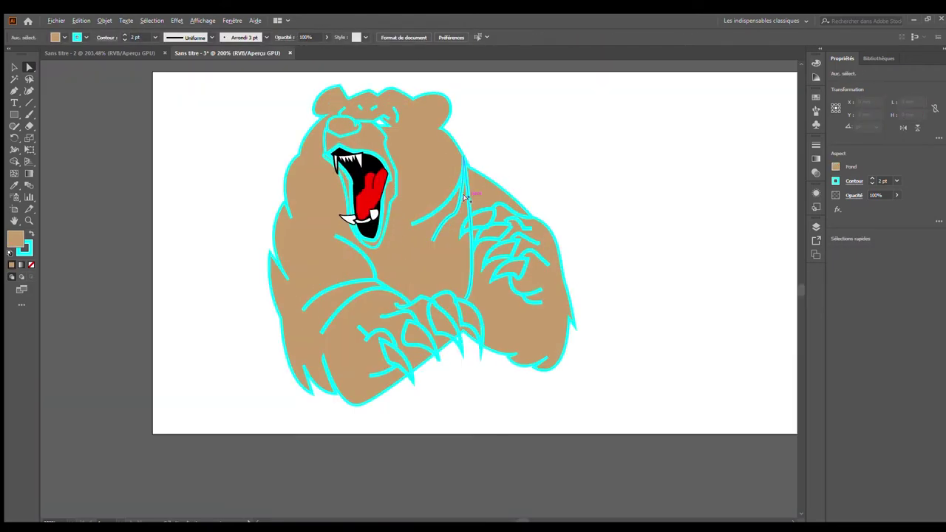
# Refine a claw anchor and add a new curve joining the forearm contour to the crossed paw's claw
pyautogui.click(325, 315)
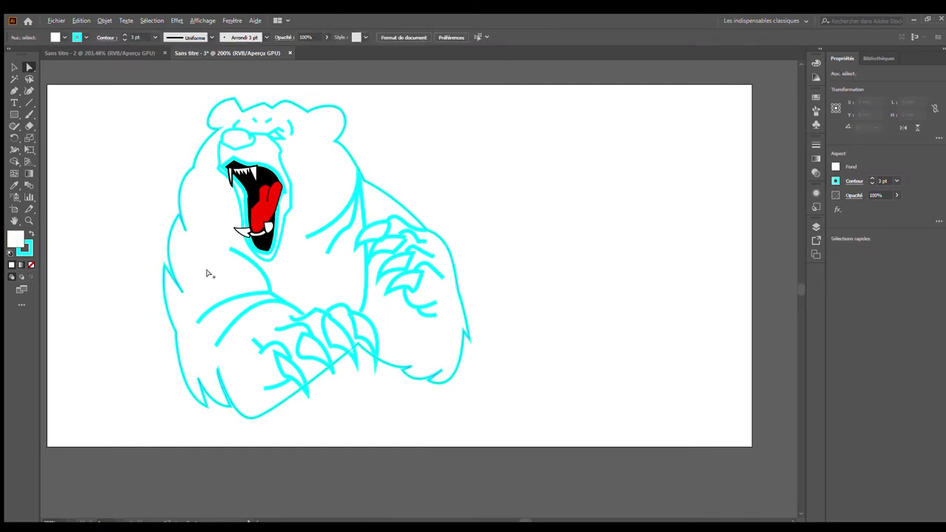
pyautogui.hotkey('ctrl', '+')
pyautogui.moveTo(403, 321); pyautogui.dragTo(392, 312)
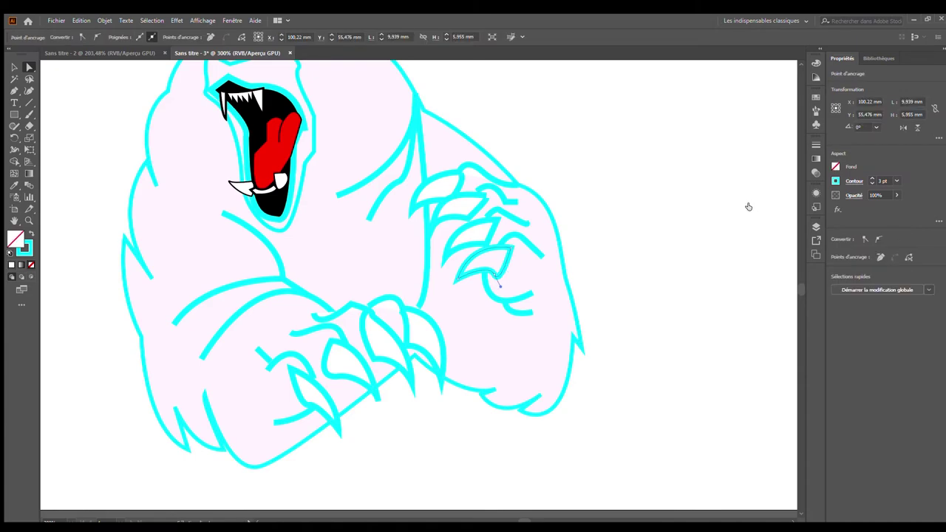
pyautogui.scroll(3, 451, 321)
pyautogui.press('p')
pyautogui.click(236, 281)
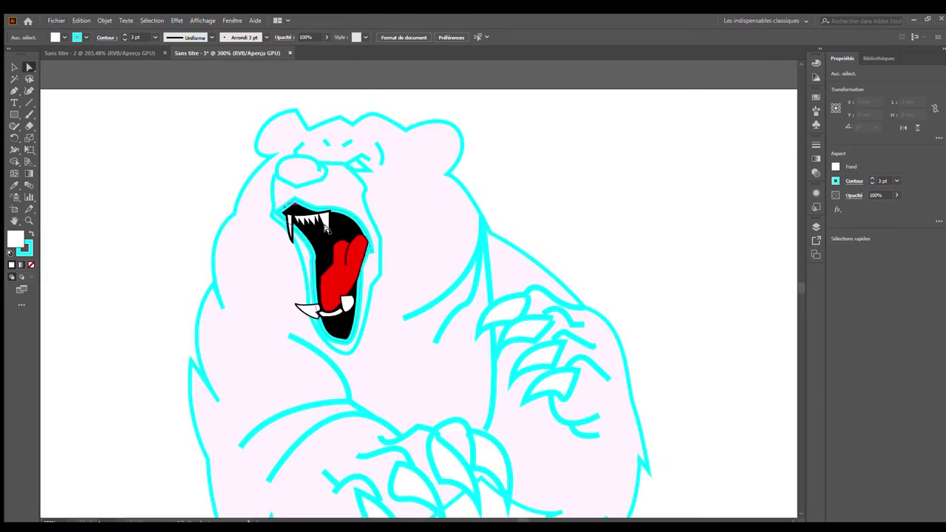
pyautogui.click(316, 177)
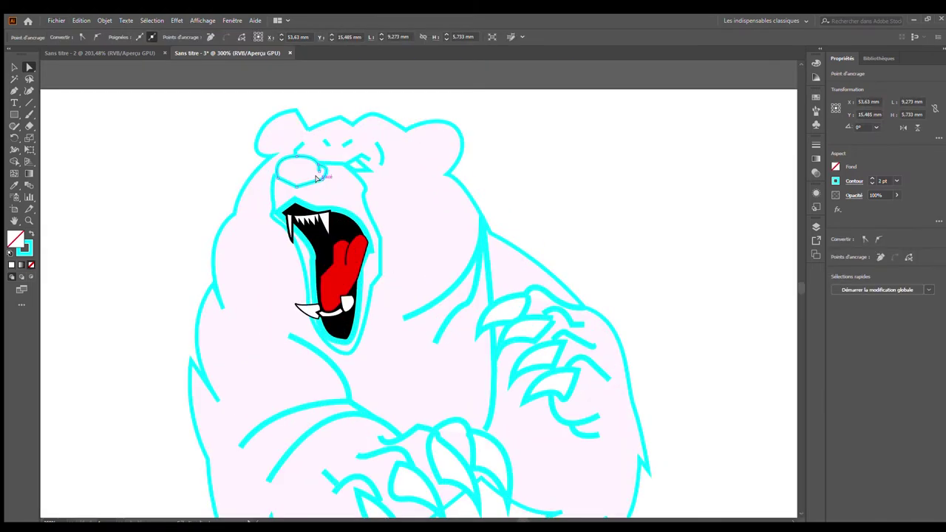
# Reshape the tongue's top edge by moving its top-right anchor and adjusting its curve
pyautogui.click(583, 198)
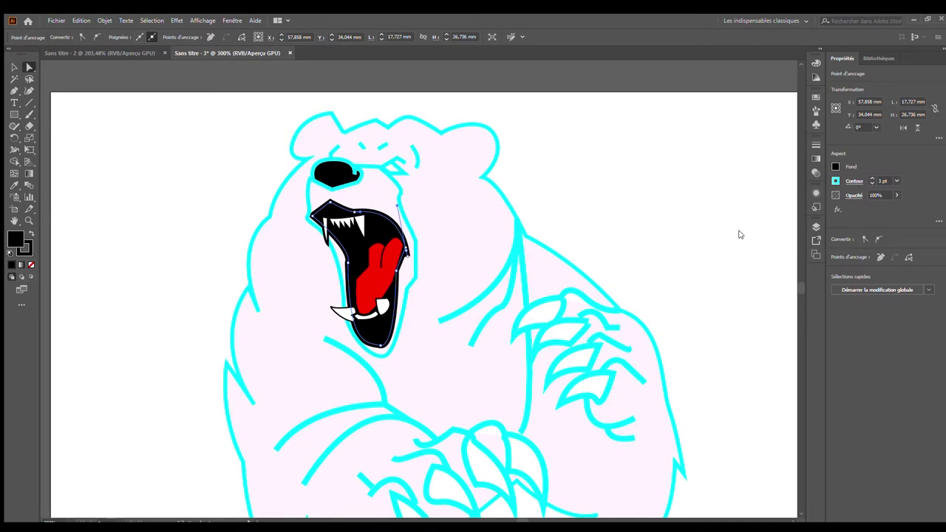
pyautogui.keyDown('alt'); pyautogui.scroll(-5, 498, 231); pyautogui.keyUp('alt')
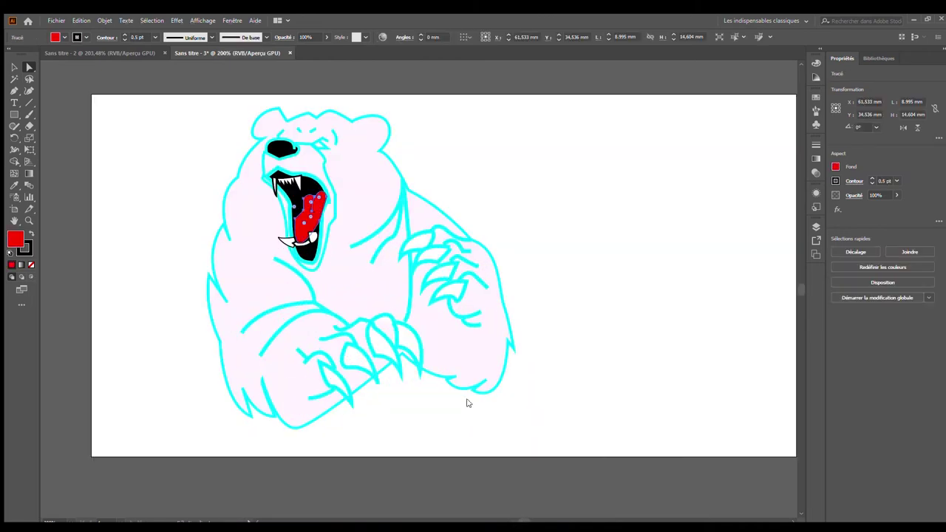
pyautogui.moveTo(353, 168); pyautogui.dragTo(345, 170)
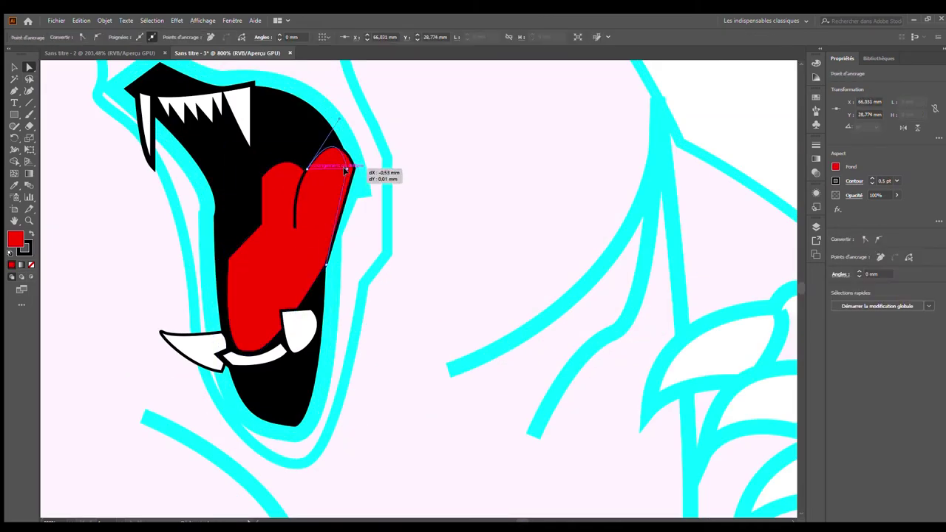
pyautogui.moveTo(323, 265); pyautogui.dragTo(334, 241)
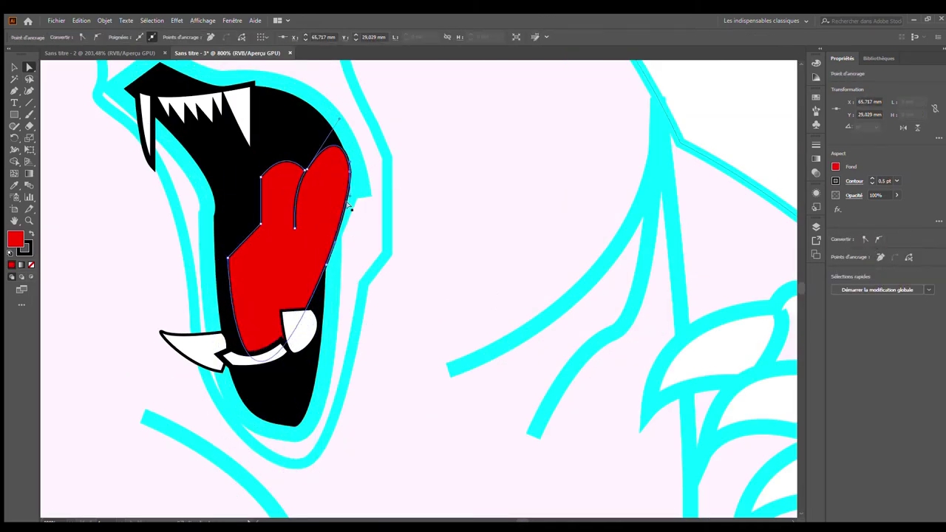
pyautogui.hotkey('ctrl', '1')
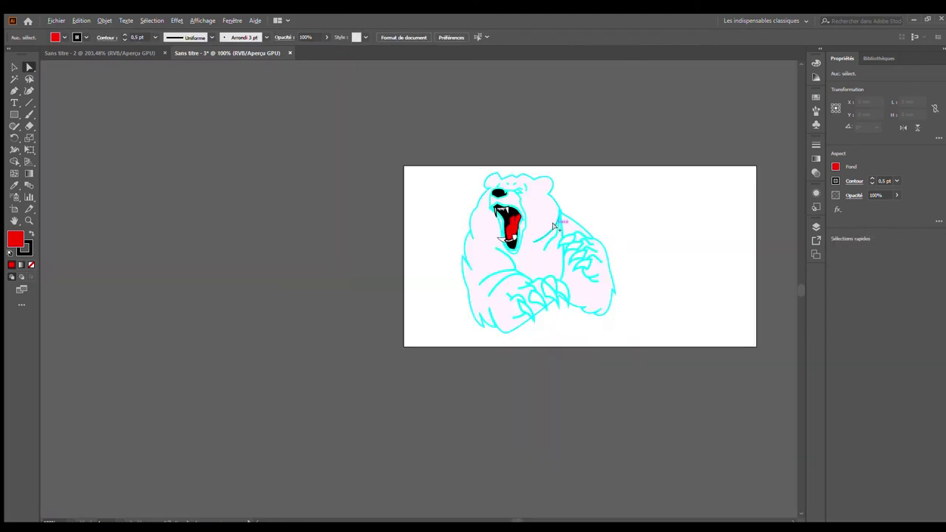
pyautogui.hotkey('ctrl', '+')
pyautogui.hotkey('ctrl', '+')
# Duplicate the whole bear illustration and move the copy downward
pyautogui.hotkey('ctrl', '-')
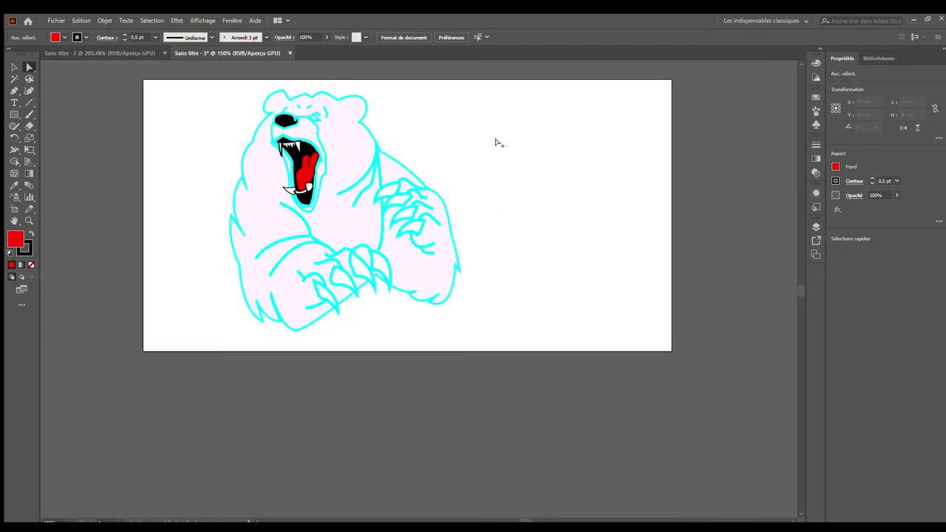
pyautogui.hotkey('ctrl', '-')
pyautogui.hotkey('ctrl', 'c')
pyautogui.hotkey('ctrl', 'v')
pyautogui.moveTo(381, 271); pyautogui.dragTo(379, 329)
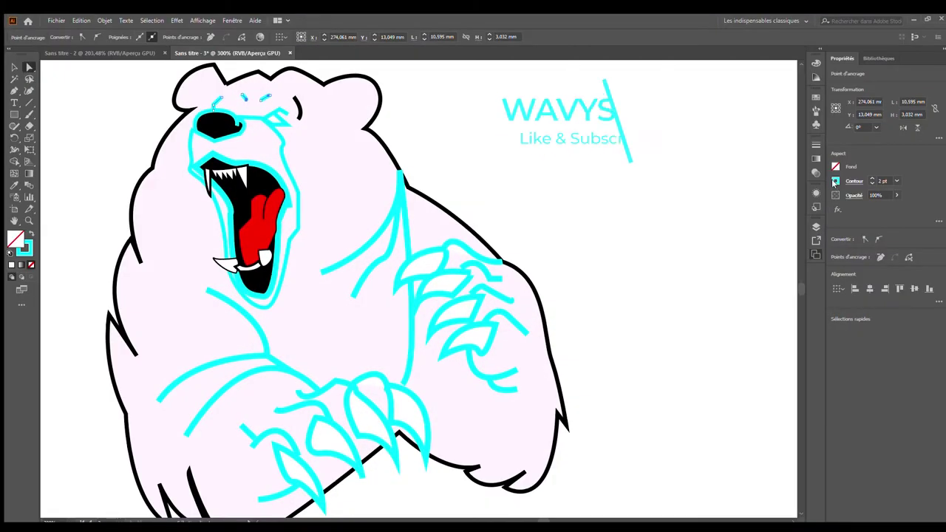
# Select the copied bear's outer silhouette outline and give it a black stroke
pyautogui.click(280, 111)
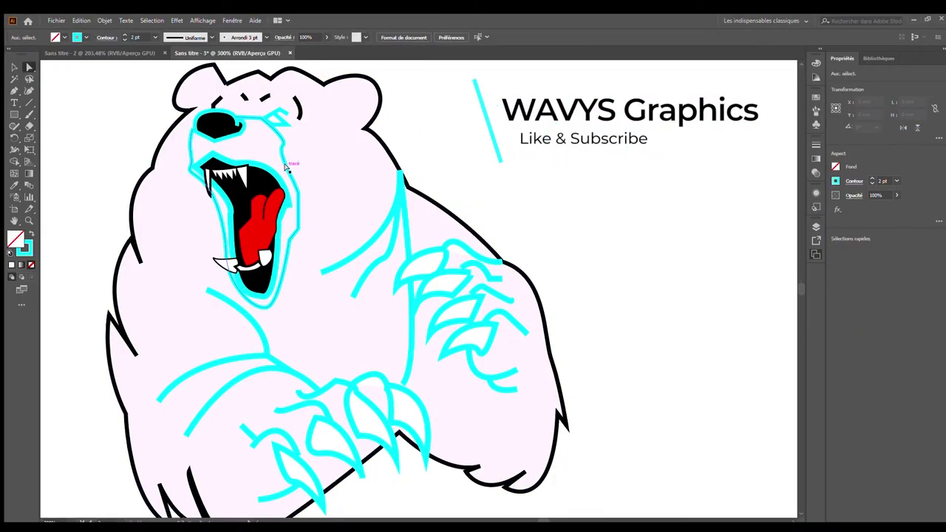
pyautogui.hotkey('ctrl', '-')
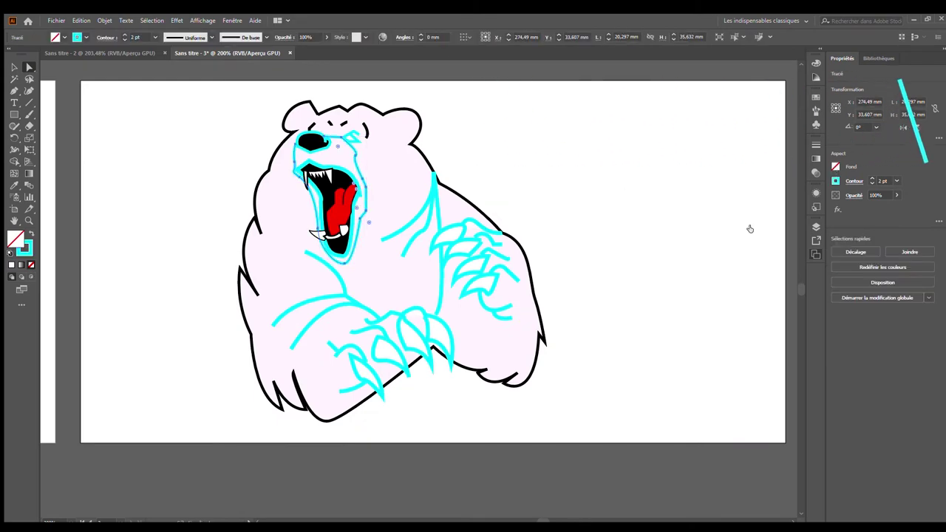
pyautogui.hotkey('ctrl', 'a')
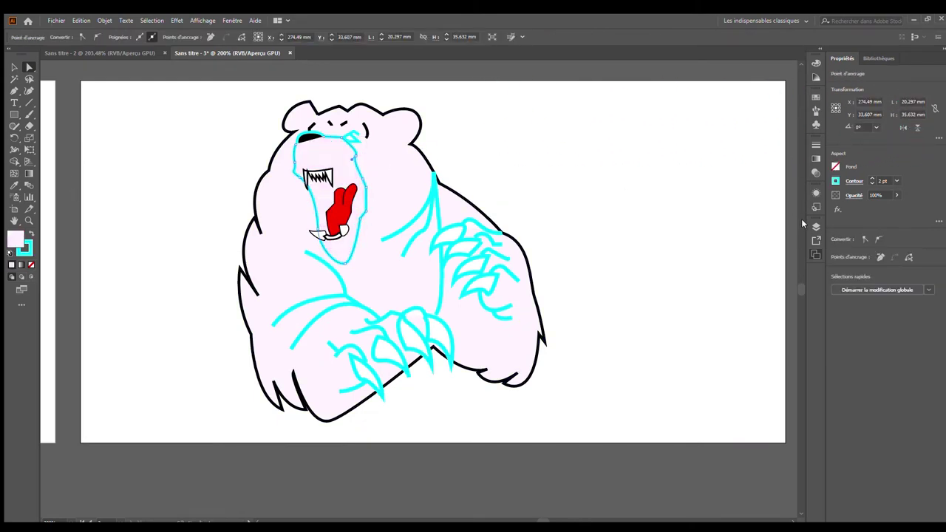
pyautogui.hotkey('ctrl', 'shift', 'a')
pyautogui.scroll(2, 323, 161)
pyautogui.scroll(-2, 323, 161)
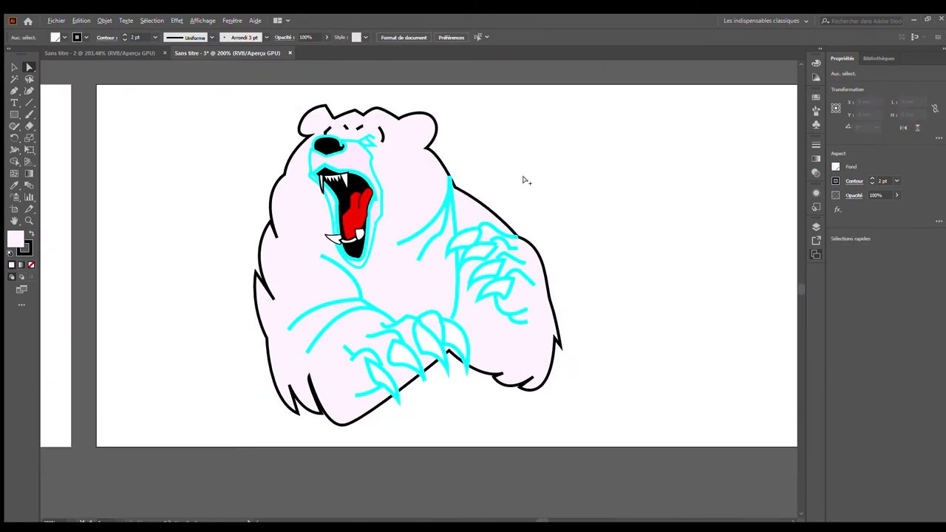
pyautogui.scroll(1, 470, 221)
pyautogui.click(470, 222)
pyautogui.hotkey('ctrl', 'alt', '0')
pyautogui.hotkey('ctrl', '0')
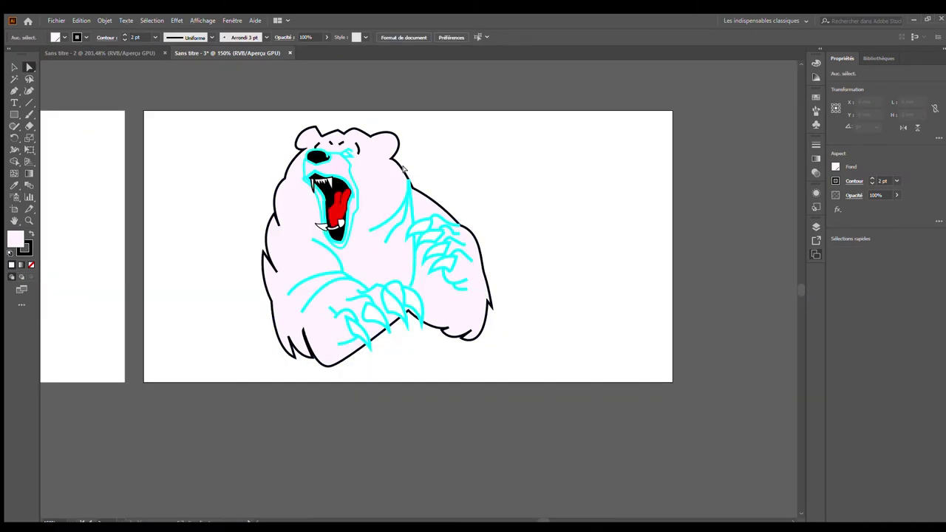
pyautogui.scroll(2, 421, 244)
# Recolour the copy's claw and contour lines to thick black strokes
pyautogui.click(460, 253)
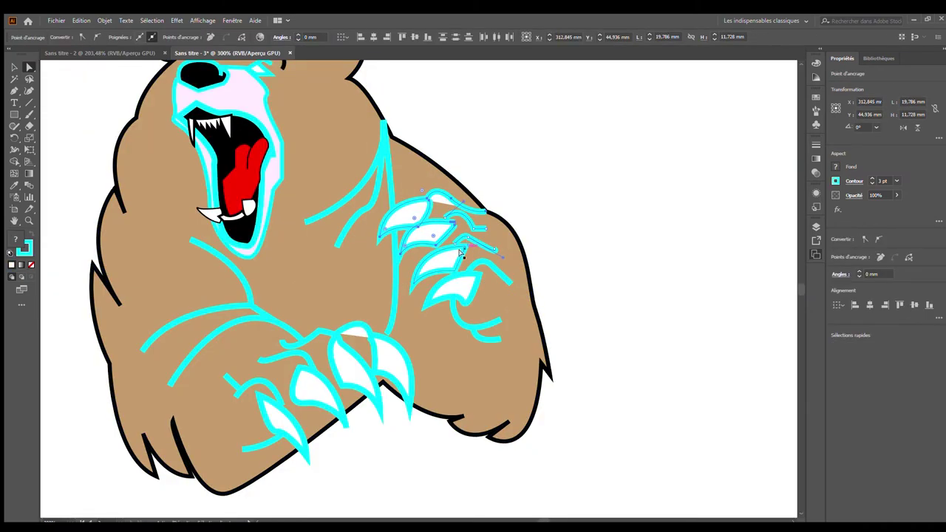
pyautogui.click(584, 299)
pyautogui.hotkey('ctrl', '0')
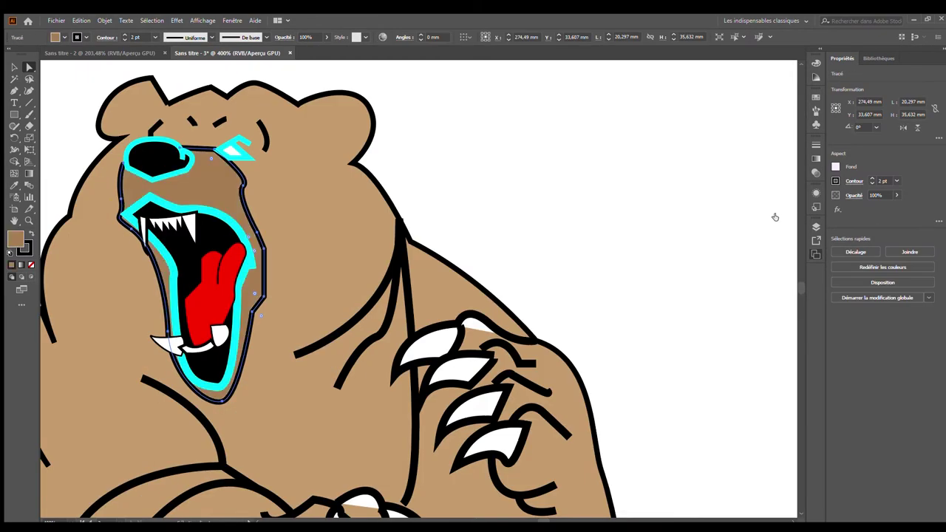
pyautogui.hotkey('ctrl', '0')
pyautogui.click(589, 211)
pyautogui.hotkey('ctrl', 'alt', '0')
pyautogui.scroll(-2, 611, 217)
pyautogui.scroll(6, 339, 163)
# Fill the copy's mouth interior and nose with dark brown
pyautogui.click(251, 166)
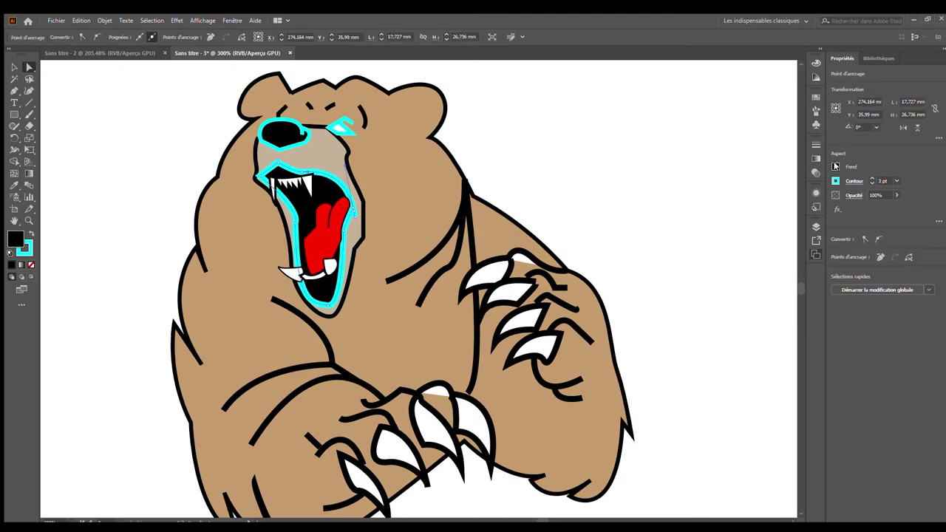
pyautogui.click(769, 219)
pyautogui.hotkey('ctrl', 'alt', '0')
pyautogui.scroll(8, 266, 174)
pyautogui.click(265, 171)
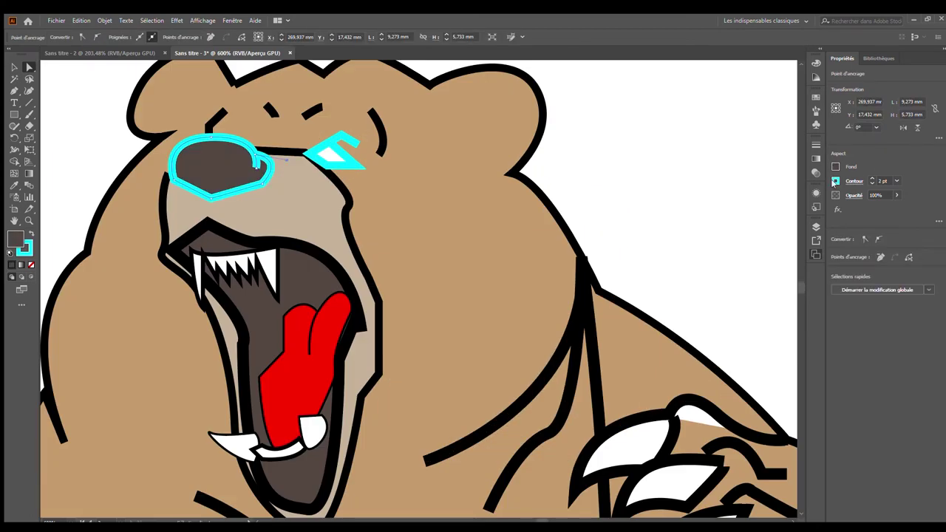
pyautogui.hotkey('ctrl', '-')
pyautogui.hotkey('ctrl', '-')
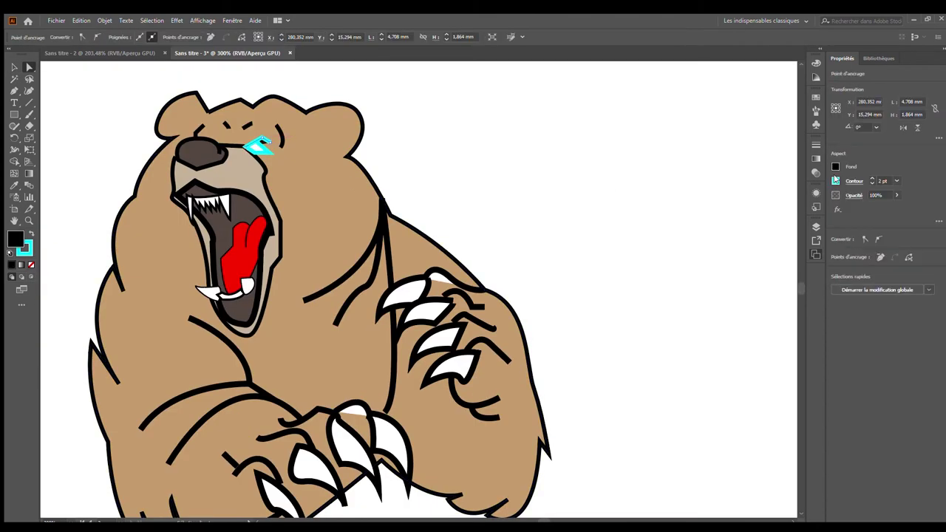
pyautogui.scroll(5, 254, 137)
pyautogui.press('v')
pyautogui.hotkey('ctrl', 'alt', '0')
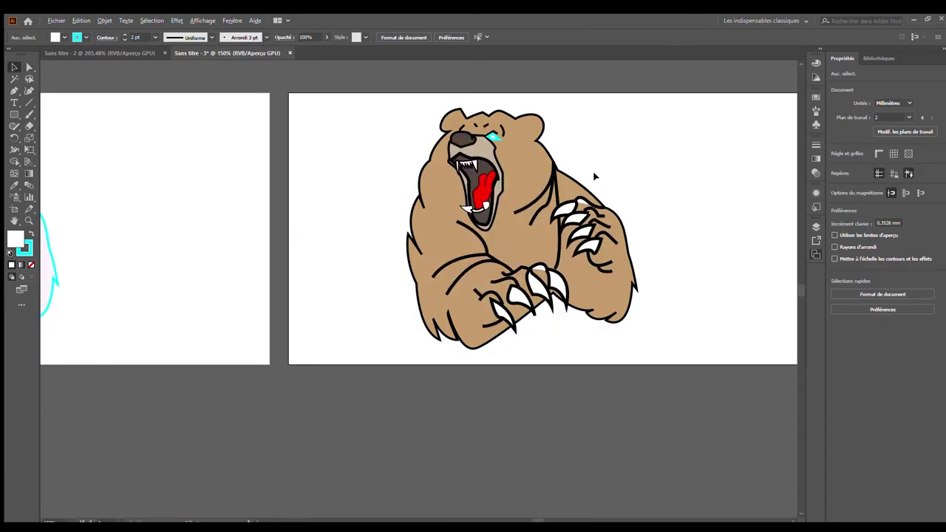
# Select and check an anchor point on the brown bear's head outline
pyautogui.click(554, 259)
pyautogui.hotkey('ctrl', '0')
pyautogui.hotkey('ctrl', 'alt', '0')
pyautogui.scroll(4, 591, 90)
pyautogui.scroll(3, 380, 84)
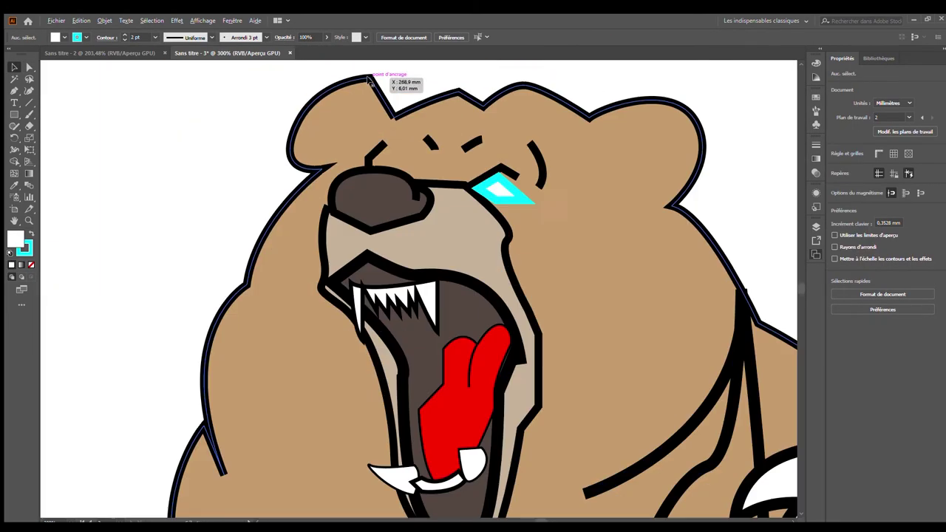
pyautogui.scroll(2, 368, 79)
pyautogui.press('a')
pyautogui.click(367, 79)
pyautogui.hotkey('ctrl', 'shift', 'a')
pyautogui.hotkey('ctrl', 'alt', '0')
pyautogui.scroll(4, 442, 133)
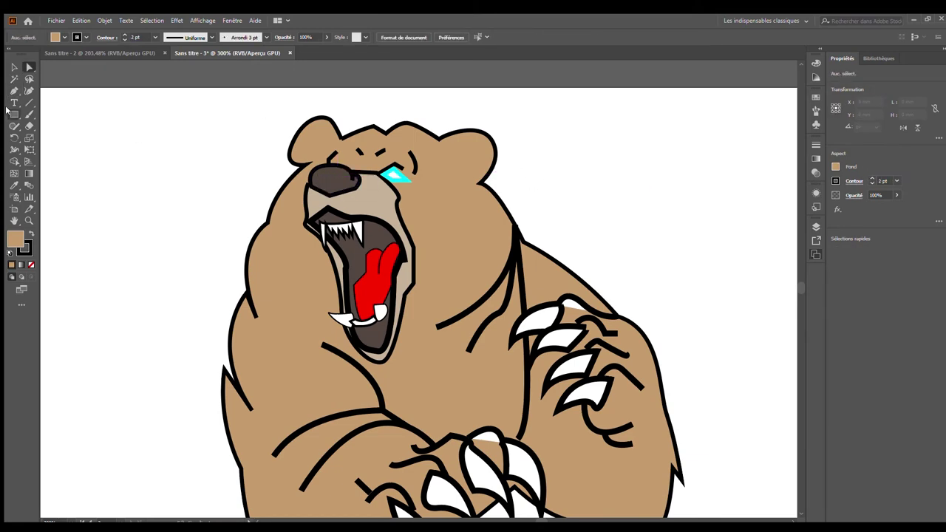
# Draw a small black-filled, unstroked ellipse on the bear's nose
pyautogui.moveTo(319, 177); pyautogui.dragTo(322, 181)
pyautogui.hotkey('shift', 'x')
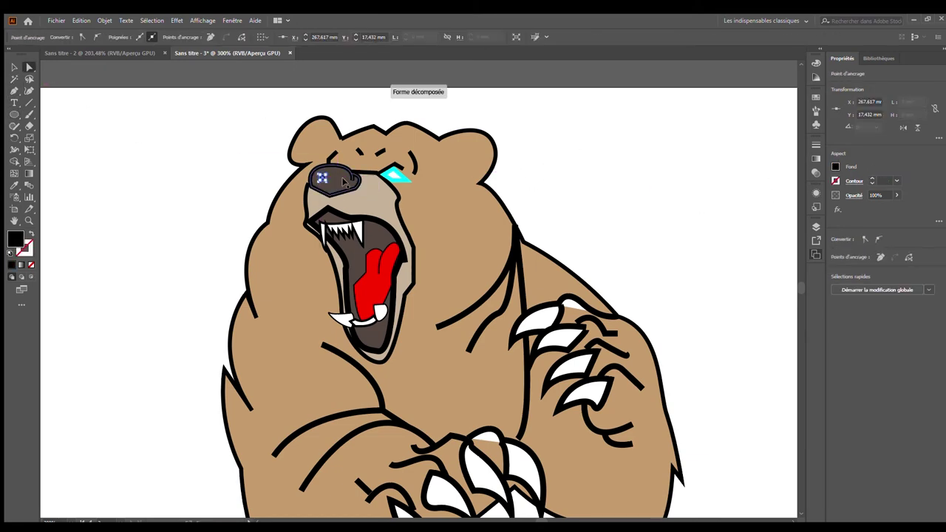
pyautogui.hotkey('ctrl', '+')
pyautogui.hotkey('ctrl', '+')
pyautogui.hotkey('ctrl', '+')
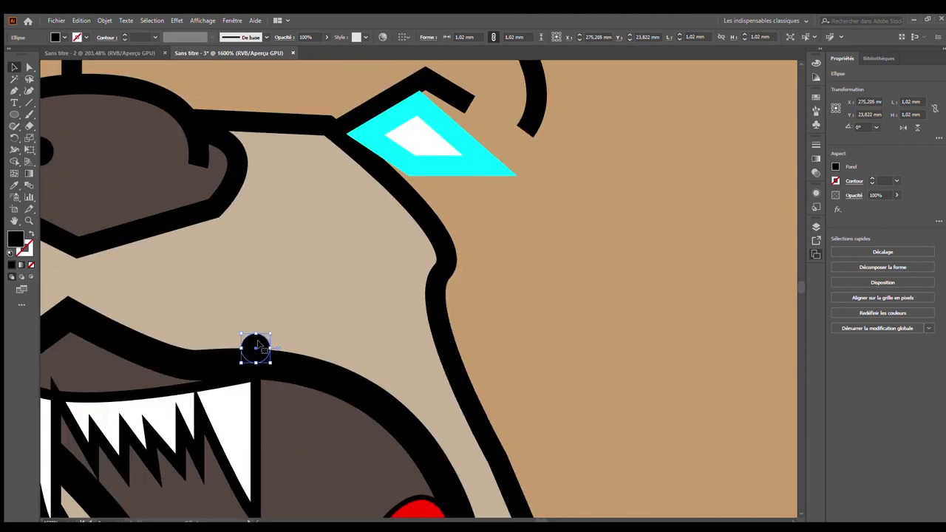
pyautogui.hotkey('ctrl', 'shift', 'a')
pyautogui.hotkey('ctrl', 'alt', '0')
pyautogui.scroll(3, 414, 355)
pyautogui.scroll(3, 414, 355)
# Adjust an anchor point on one of the bear's claws with Direct Selection
pyautogui.click(27, 67)
pyautogui.scroll(-2, 414, 295)
pyautogui.hotkey('ctrl', 'alt', '0')
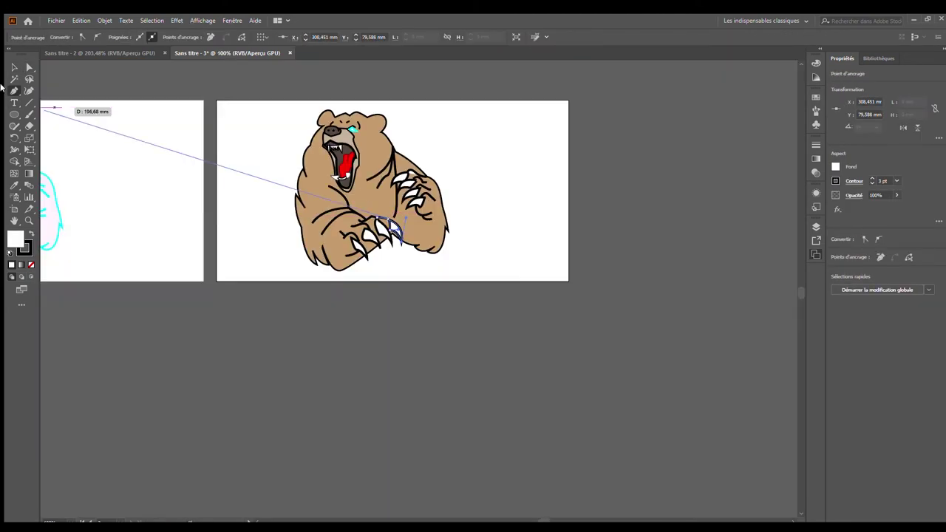
pyautogui.scroll(4, 262, 243)
pyautogui.click(263, 243)
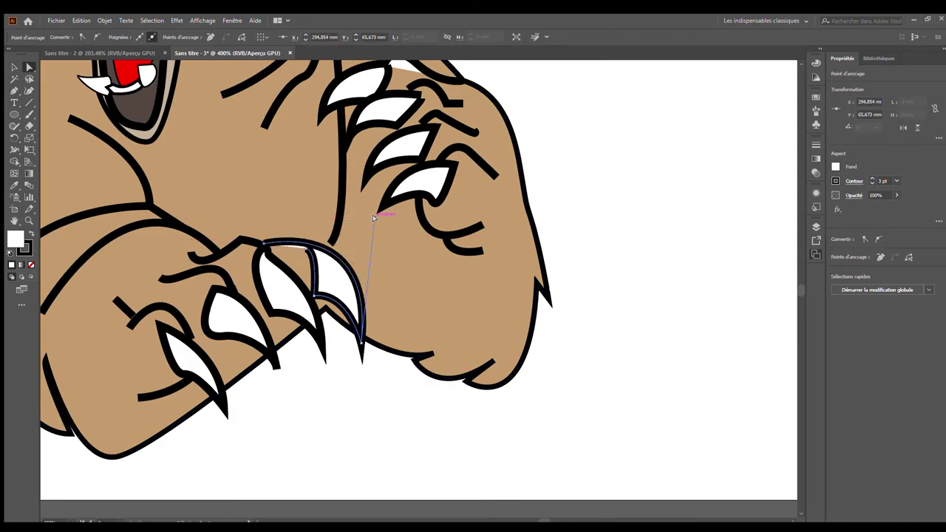
pyautogui.hotkey('ctrl', 'shift', 'a')
# Select and reshape the claw's outline path
pyautogui.hotkey('ctrl', 'alt', '0')
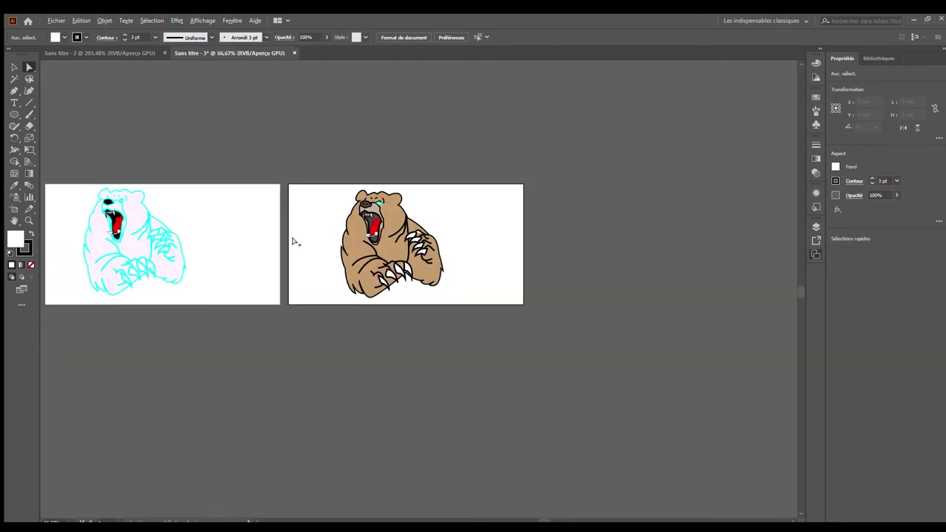
pyautogui.scroll(3, 384, 244)
pyautogui.scroll(3, 414, 251)
pyautogui.click(410, 247)
pyautogui.scroll(2, 410, 248)
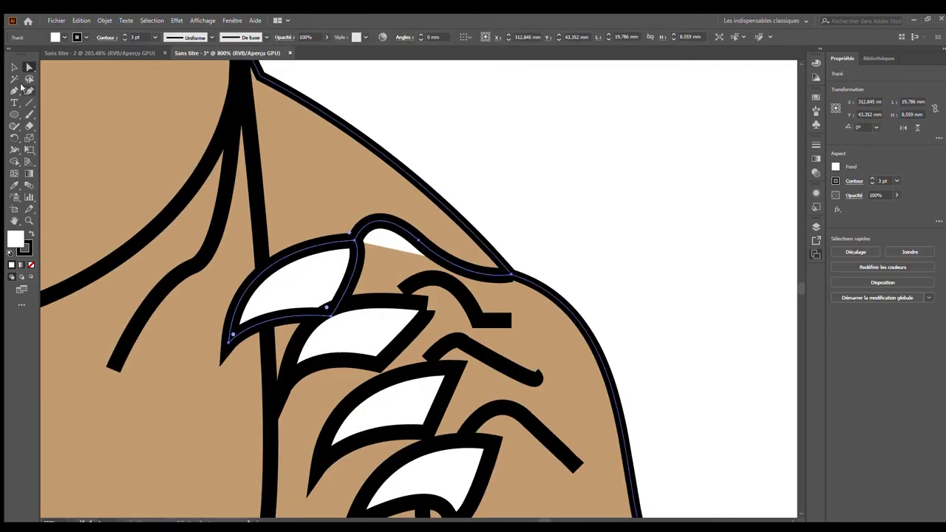
pyautogui.hotkey('ctrl', 'shift', 'a')
pyautogui.scroll(-5, 783, 219)
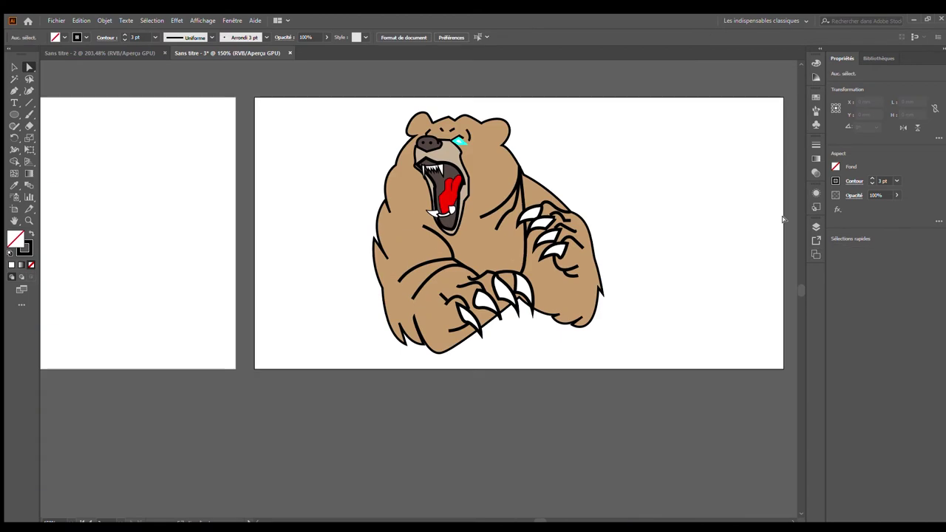
pyautogui.scroll(-4, 318, 313)
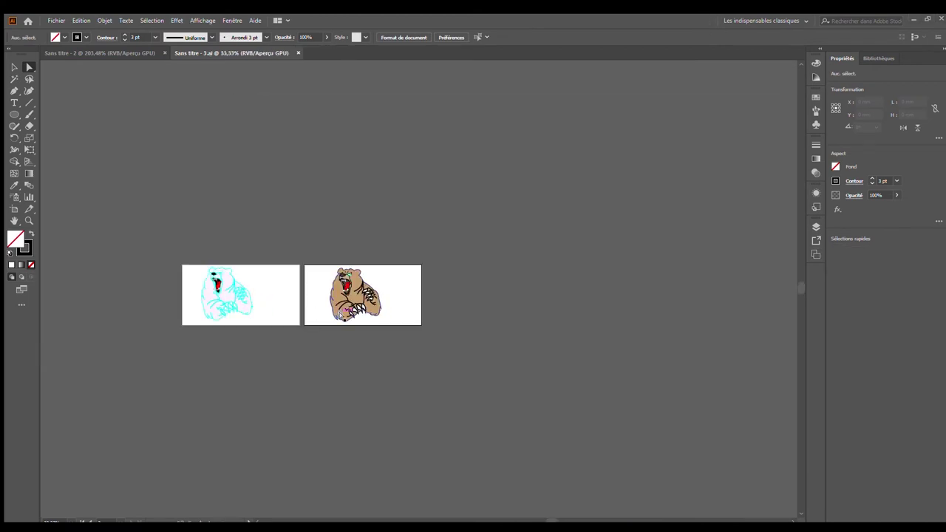
# Type 'MEMPHIS' and 'GRIZZLIES' on two lines on the blank third artboard
pyautogui.scroll(3, 365, 342)
pyautogui.scroll(2, 177, 348)
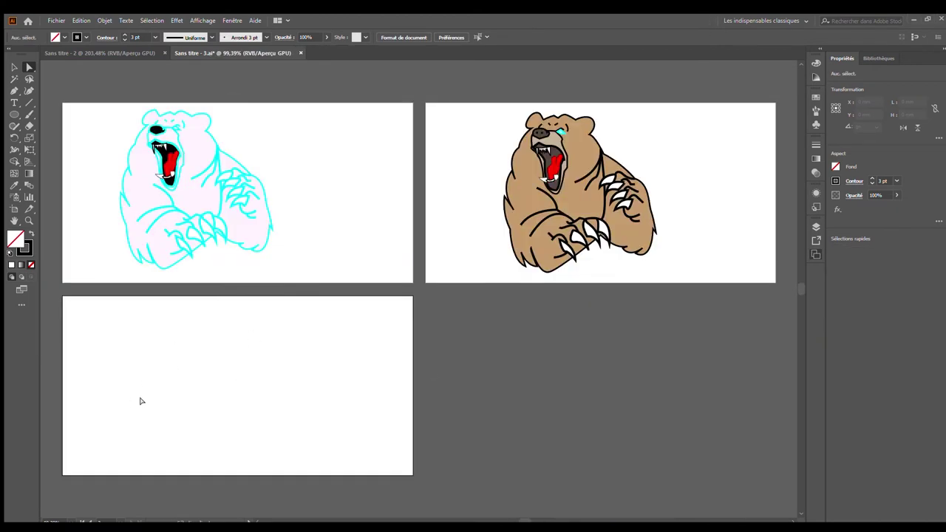
pyautogui.scroll(2, 210, 190)
pyautogui.scroll(2, 632, 264)
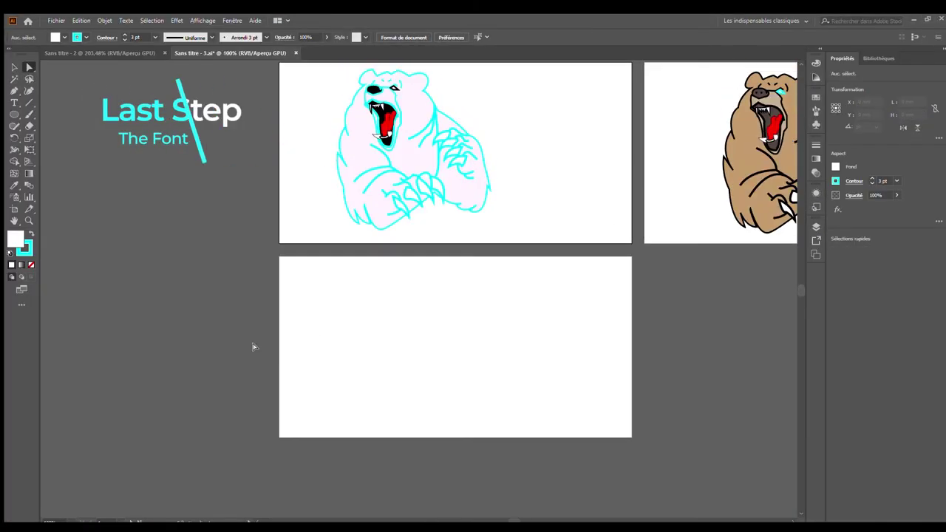
pyautogui.press('t')
pyautogui.click(387, 292)
pyautogui.write('MEMPHIS')
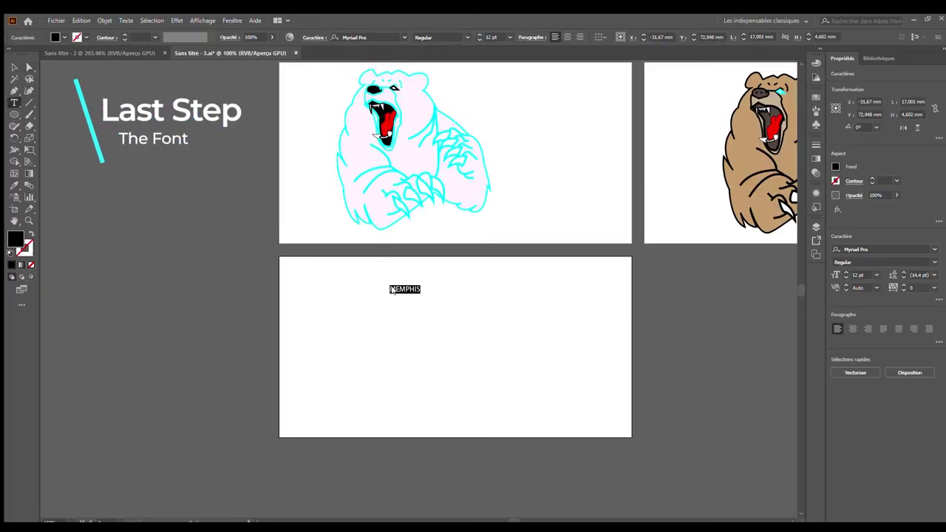
pyautogui.press('Return')
pyautogui.write('GRIZZLIES')
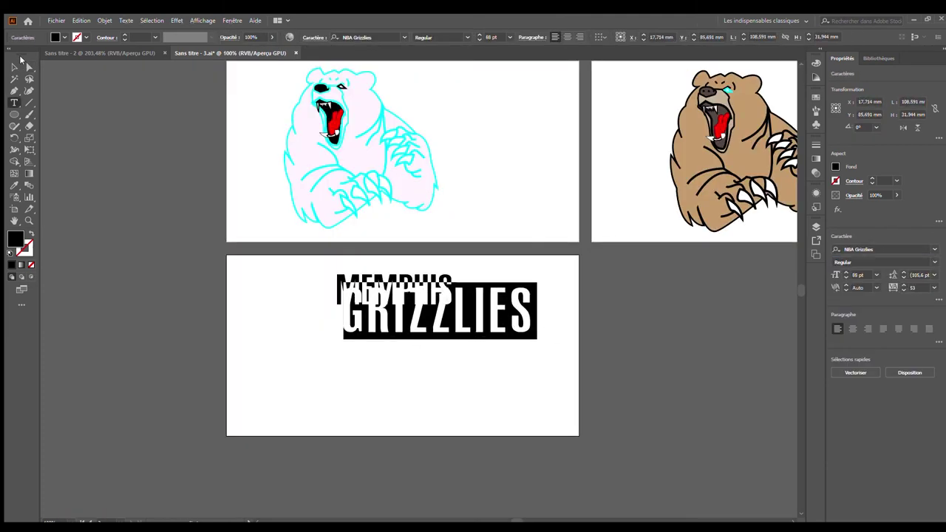
pyautogui.press('Escape')
pyautogui.click(499, 383)
# Copy the cyan bear onto the third artboard and position the lettering above it
pyautogui.hotkey('ctrl', 'alt', '0')
pyautogui.moveTo(314, 148)
pyautogui.mouseDown()
pyautogui.moveTo(414, 307)
pyautogui.moveTo(332, 306)
pyautogui.mouseUp()
pyautogui.hotkey('ctrl', '+')
pyautogui.click(394, 217)
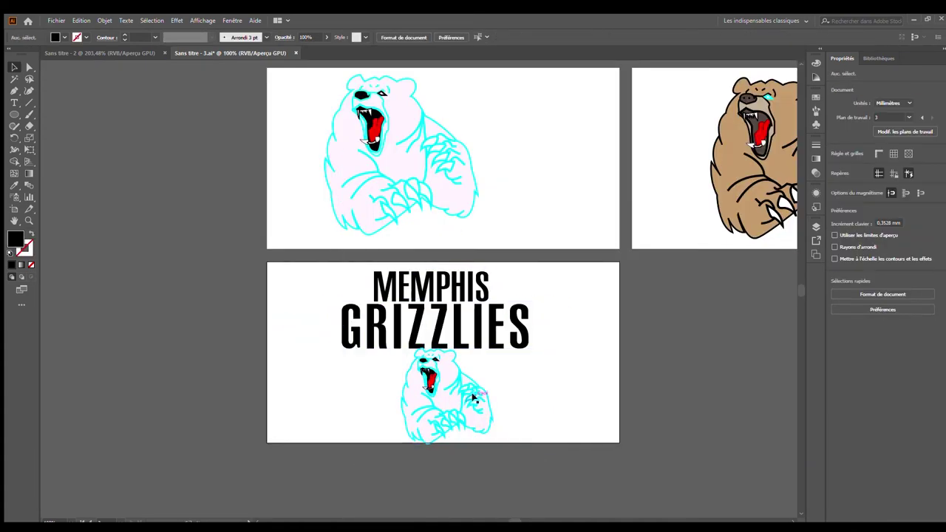
pyautogui.click(478, 403)
pyautogui.moveTo(444, 325); pyautogui.dragTo(507, 332)
pyautogui.hotkey('ctrl', '+')
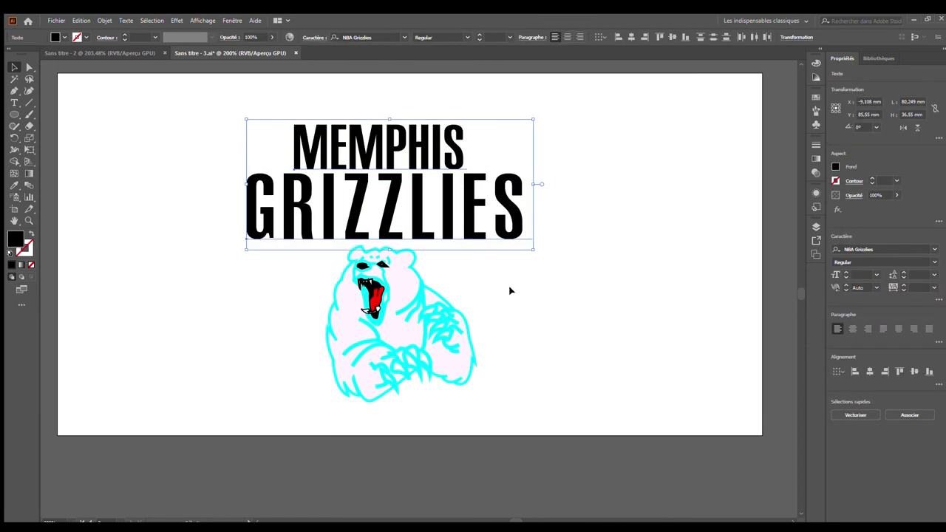
pyautogui.click(509, 291)
pyautogui.press('l')
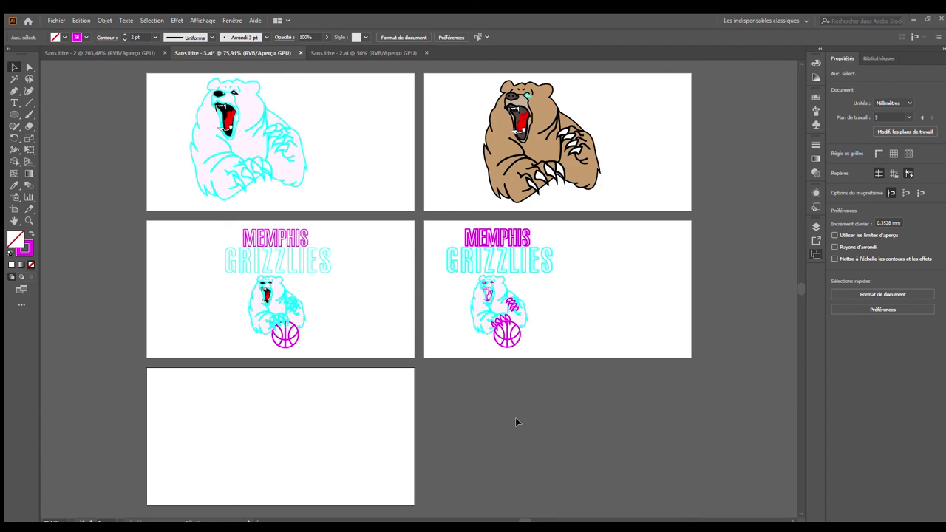
pyautogui.keyDown('alt'); pyautogui.scroll(1, 553, 245); pyautogui.keyUp('alt')
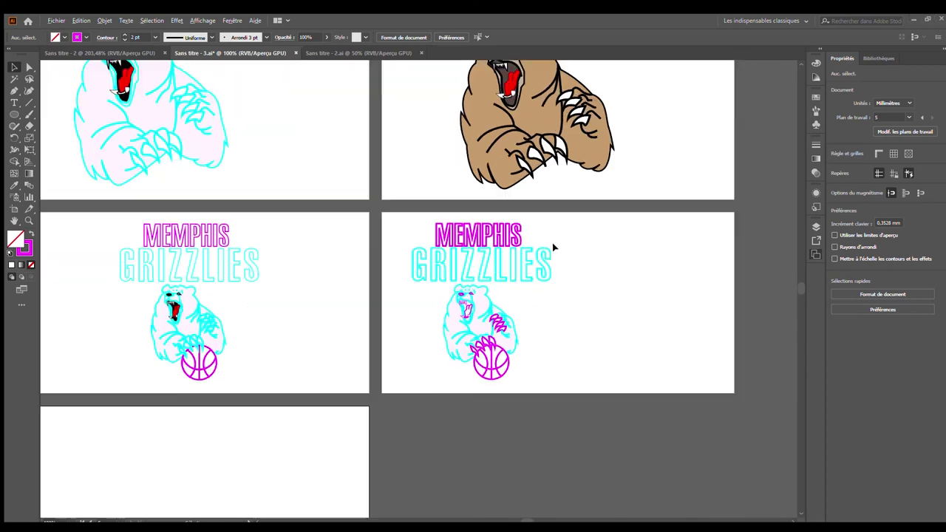
pyautogui.keyDown('alt'); pyautogui.scroll(1, 553, 246); pyautogui.keyUp('alt')
pyautogui.keyDown('alt'); pyautogui.scroll(-2, 410, 258); pyautogui.keyUp('alt')
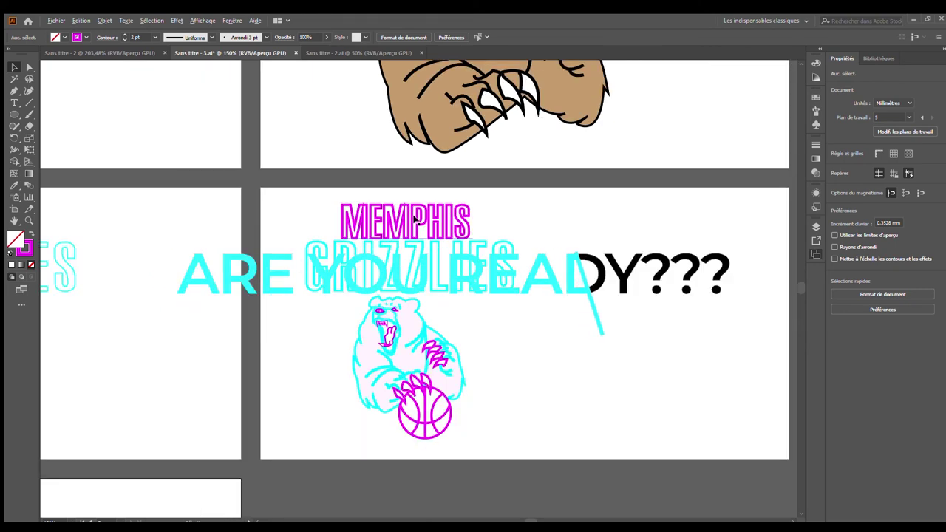
pyautogui.keyDown('alt'); pyautogui.scroll(-1, 405, 272); pyautogui.keyUp('alt')
pyautogui.keyDown('alt'); pyautogui.scroll(2, 372, 277); pyautogui.keyUp('alt')
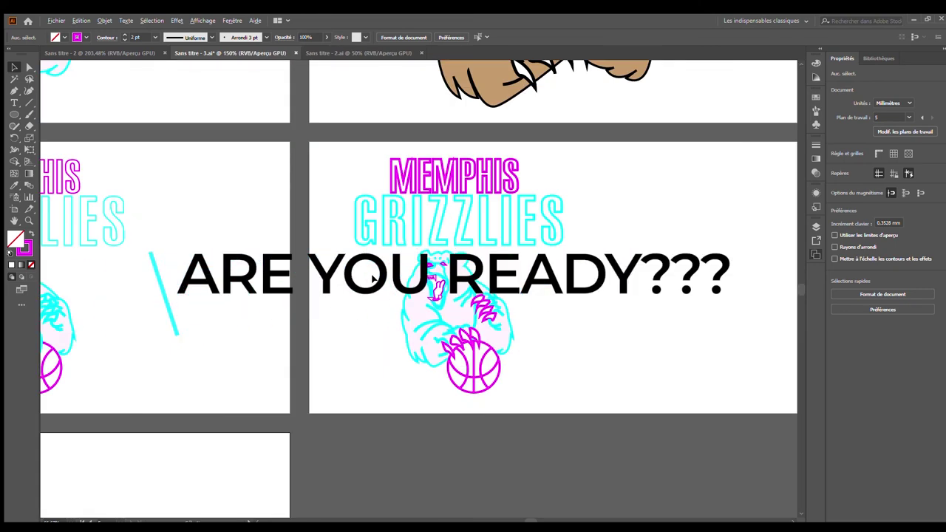
pyautogui.keyDown('alt'); pyautogui.scroll(-2, 365, 369); pyautogui.keyUp('alt')
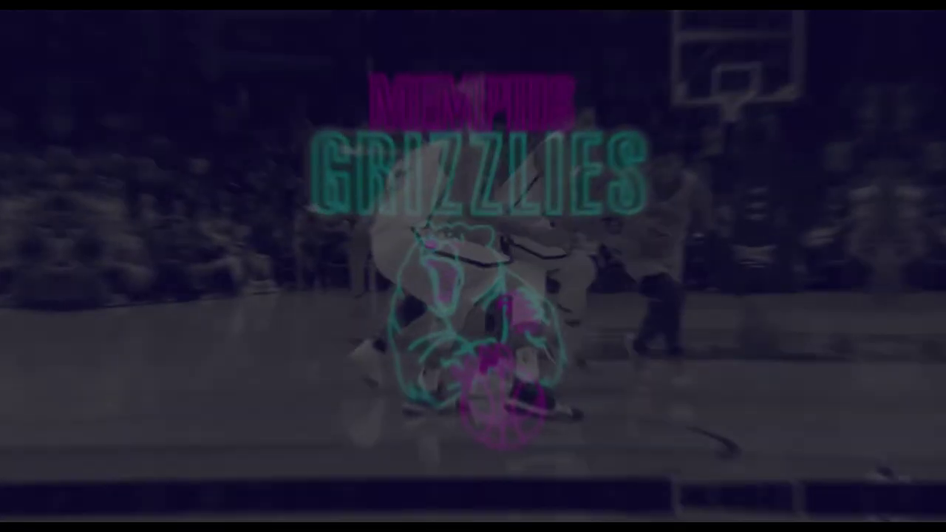